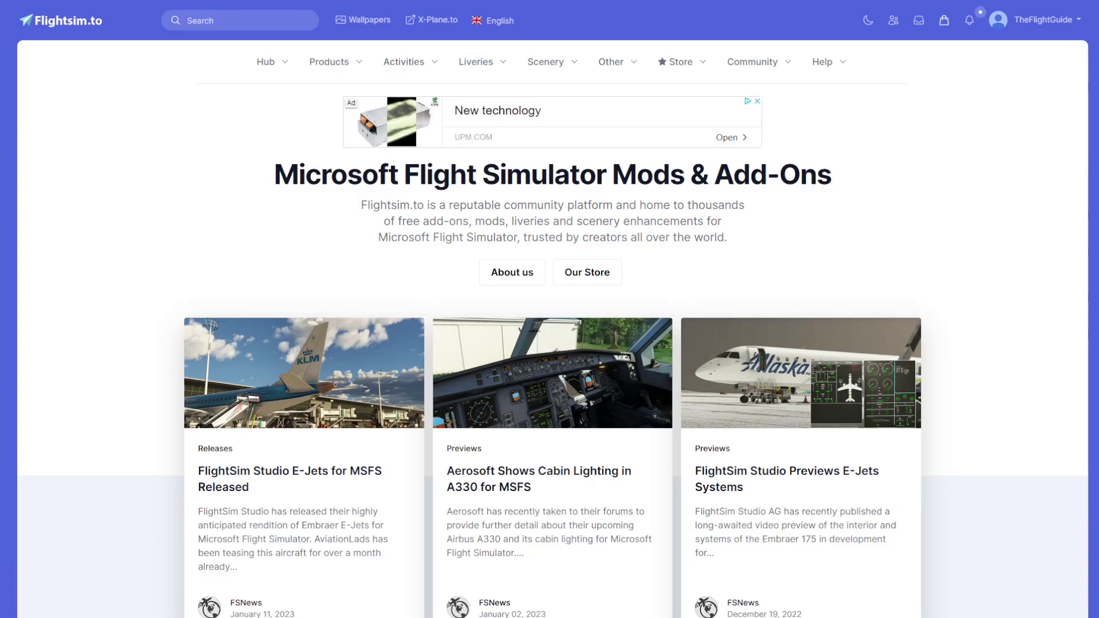
{"action": "left_click_drag", "start_coordinate": [687, 221], "coordinate": [714, 237]}
{"action": "left_click", "coordinate": [714, 237]}
{"action": "scroll", "coordinate": [550, 309], "scroll_direction": "down", "scroll_amount": 5}
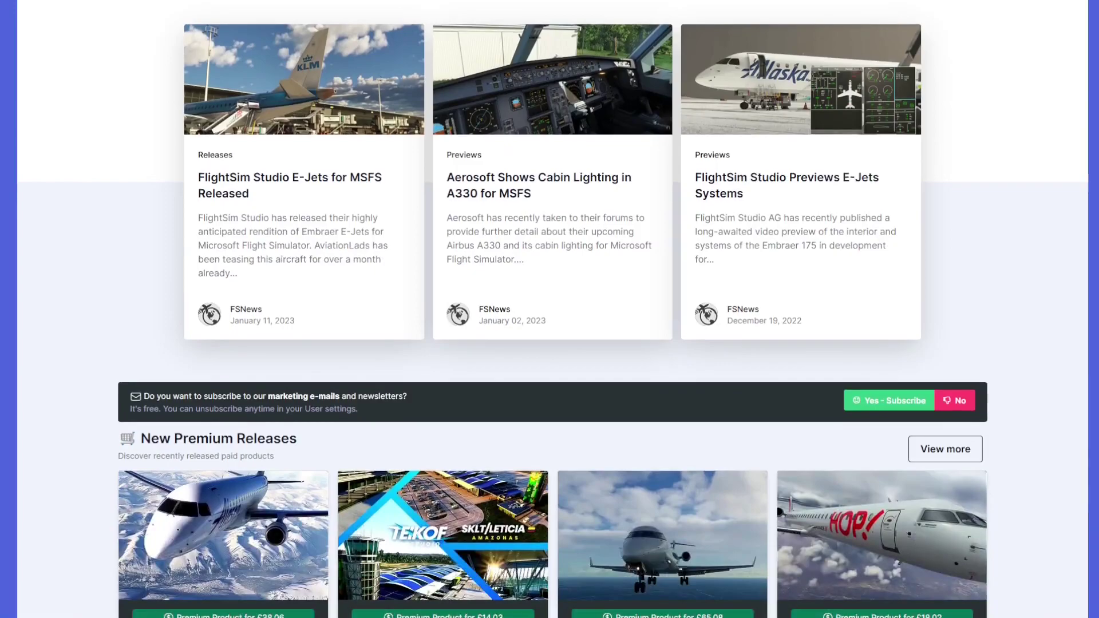
{"action": "scroll", "coordinate": [550, 309], "scroll_direction": "up", "scroll_amount": 5}
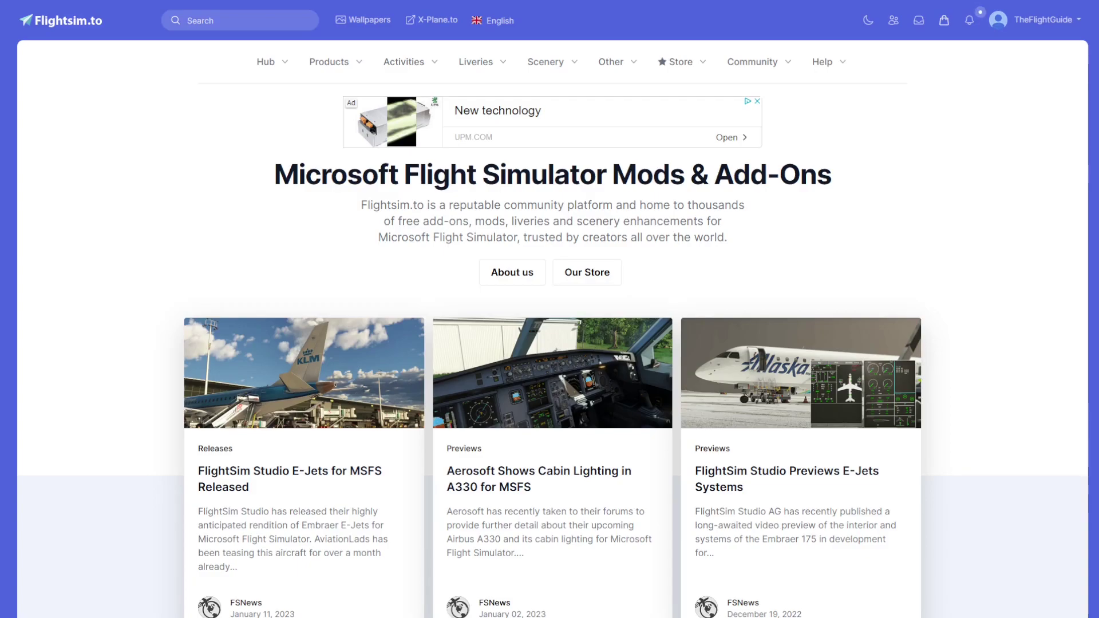
{"action": "scroll", "coordinate": [549, 309], "scroll_direction": "down", "scroll_amount": 2}
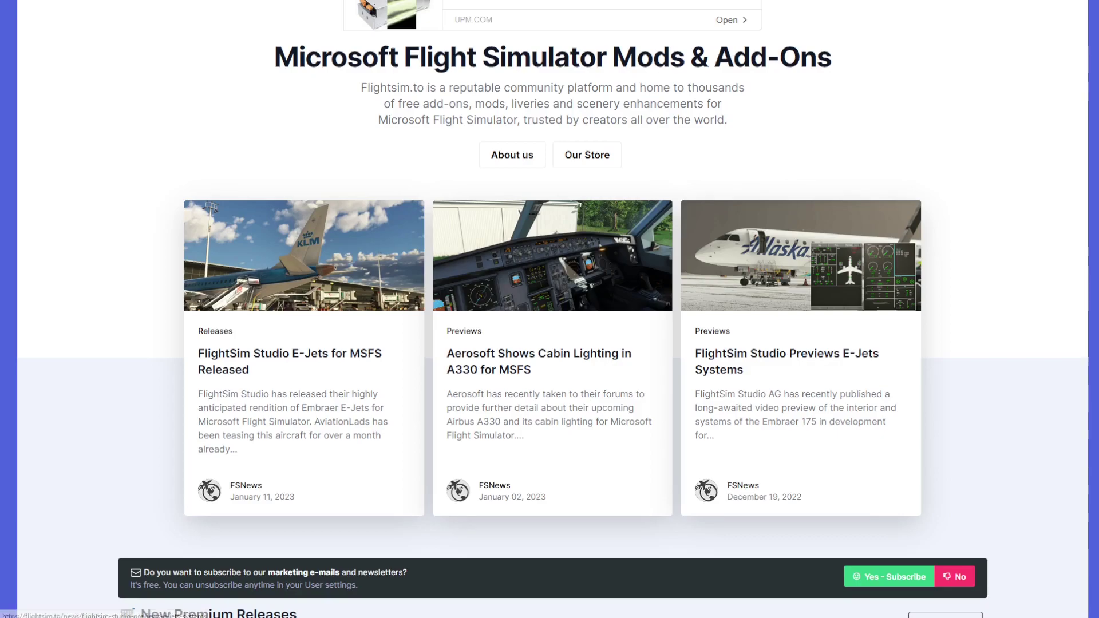
{"action": "scroll", "coordinate": [550, 309], "scroll_direction": "up", "scroll_amount": 2}
{"action": "scroll", "coordinate": [550, 309], "scroll_direction": "up", "scroll_amount": 1}
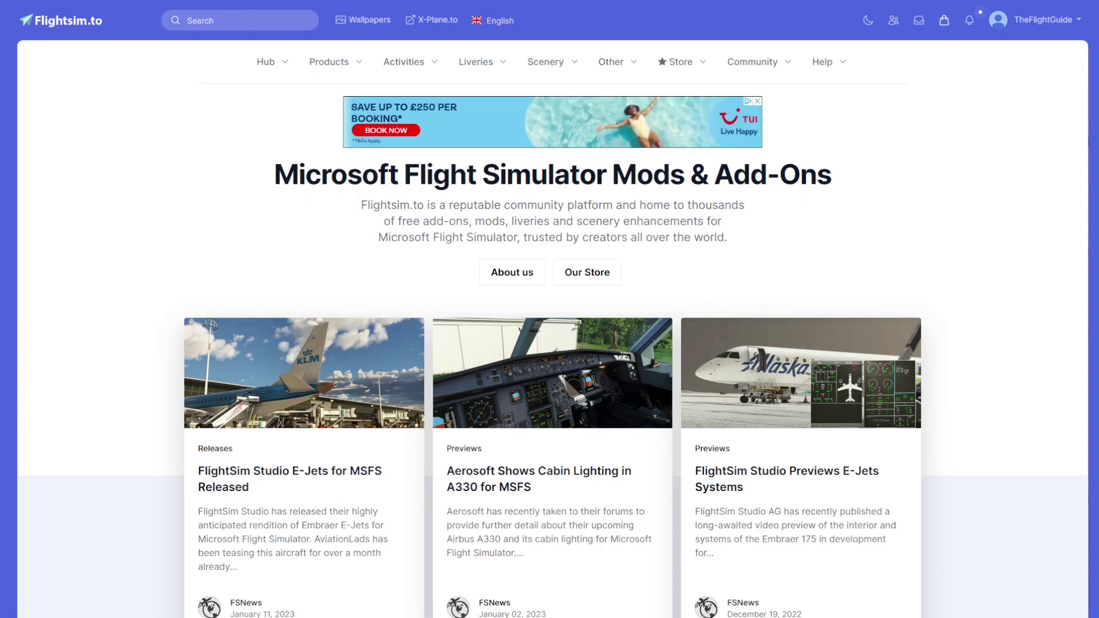
Search the whole site for "lax", look through the suggested add-ons and close the results.
{"action": "type", "text": "lax"}
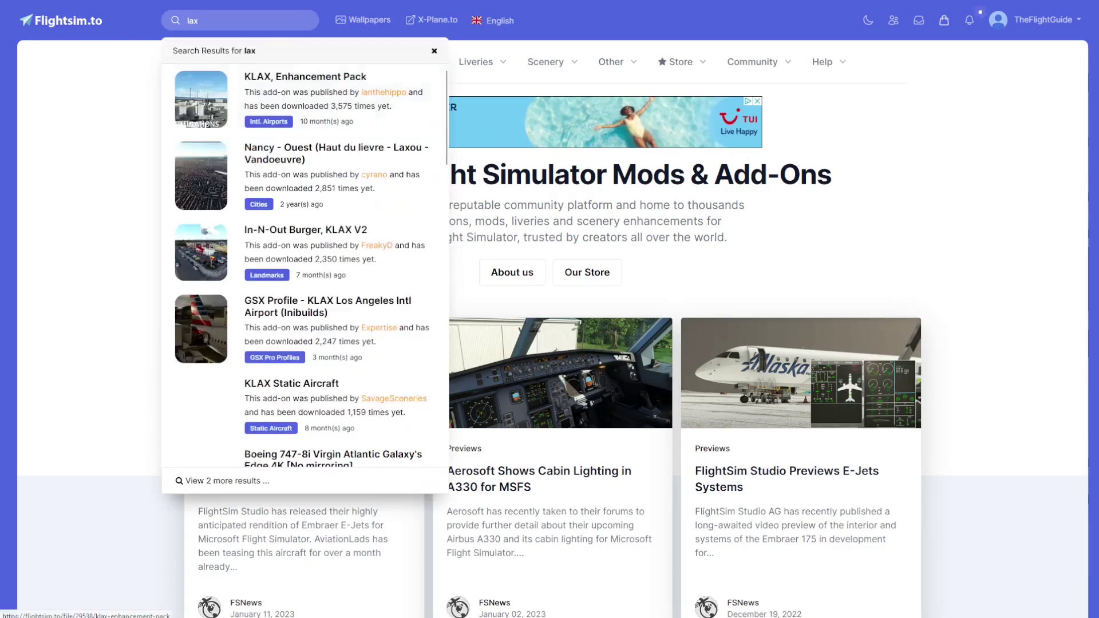
{"action": "scroll", "coordinate": [304, 272], "scroll_direction": "down", "scroll_amount": 10}
{"action": "scroll", "coordinate": [303, 272], "scroll_direction": "up", "scroll_amount": 10}
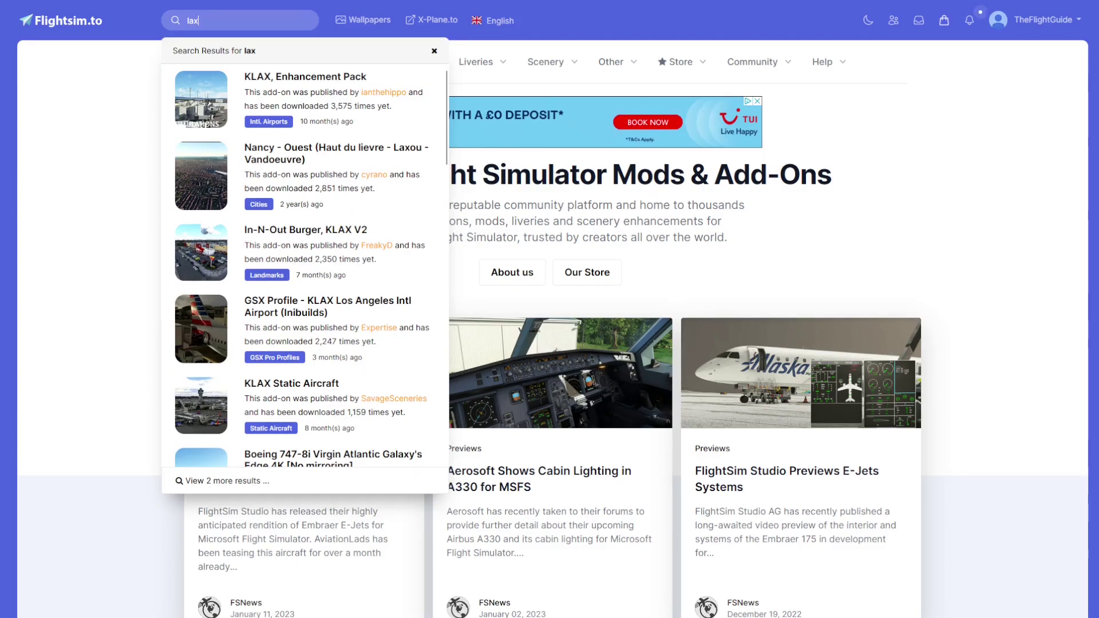
{"action": "key", "text": "Escape"}
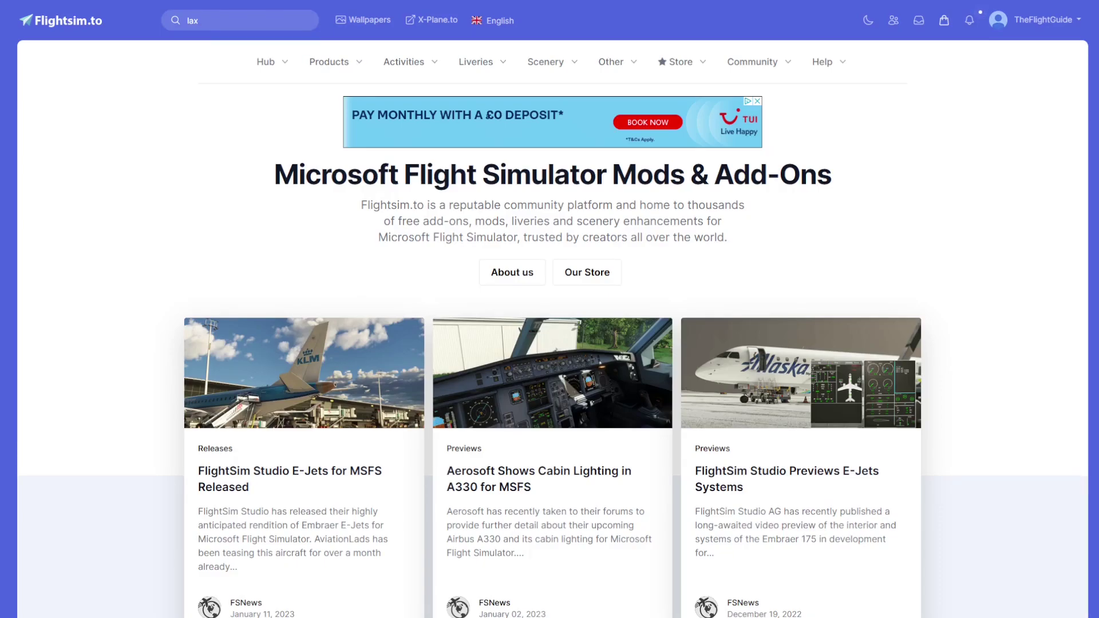
Open the Fenix Simulations A320 liveries category from the Airbus manufacturer group.
{"action": "left_click", "coordinate": [482, 61]}
{"action": "scroll", "coordinate": [361, 292], "scroll_direction": "down", "scroll_amount": 10}
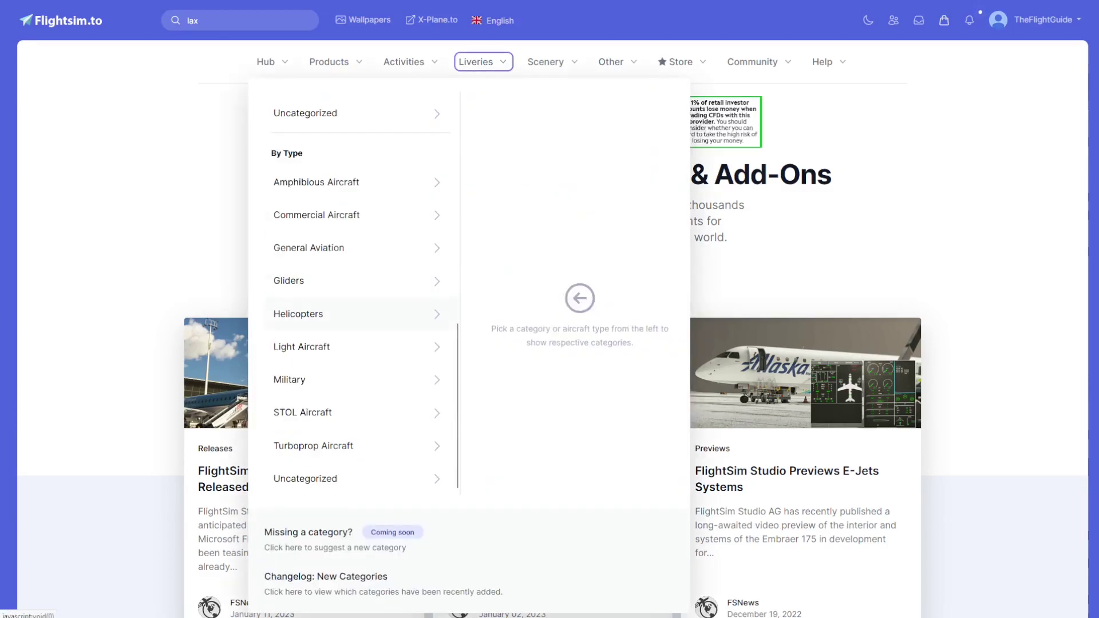
{"action": "scroll", "coordinate": [360, 292], "scroll_direction": "up", "scroll_amount": 10}
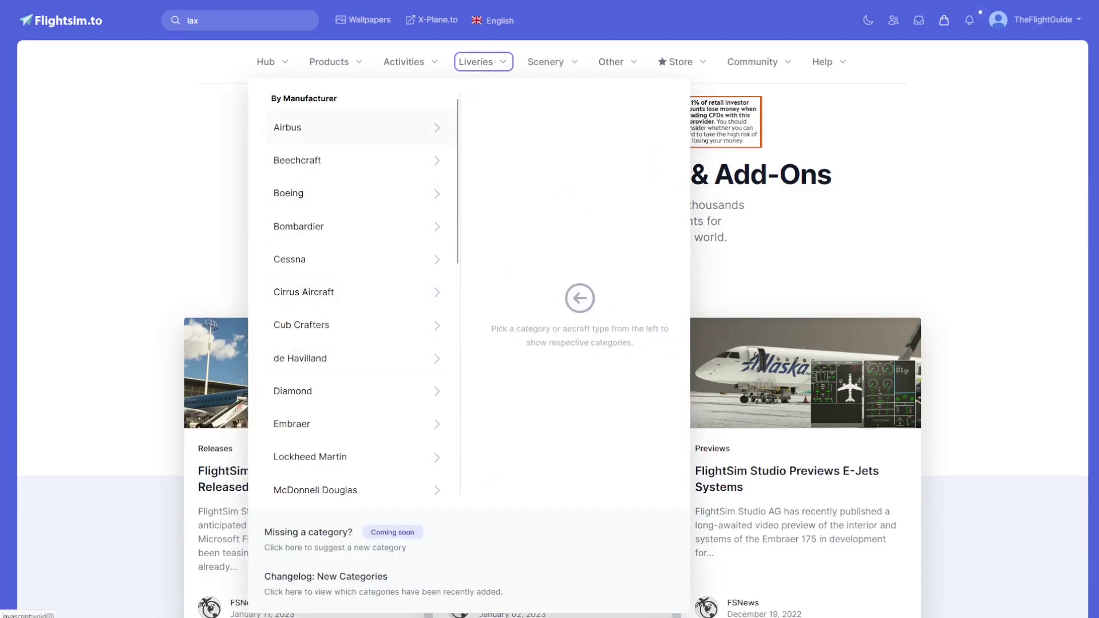
{"action": "left_click", "coordinate": [320, 127]}
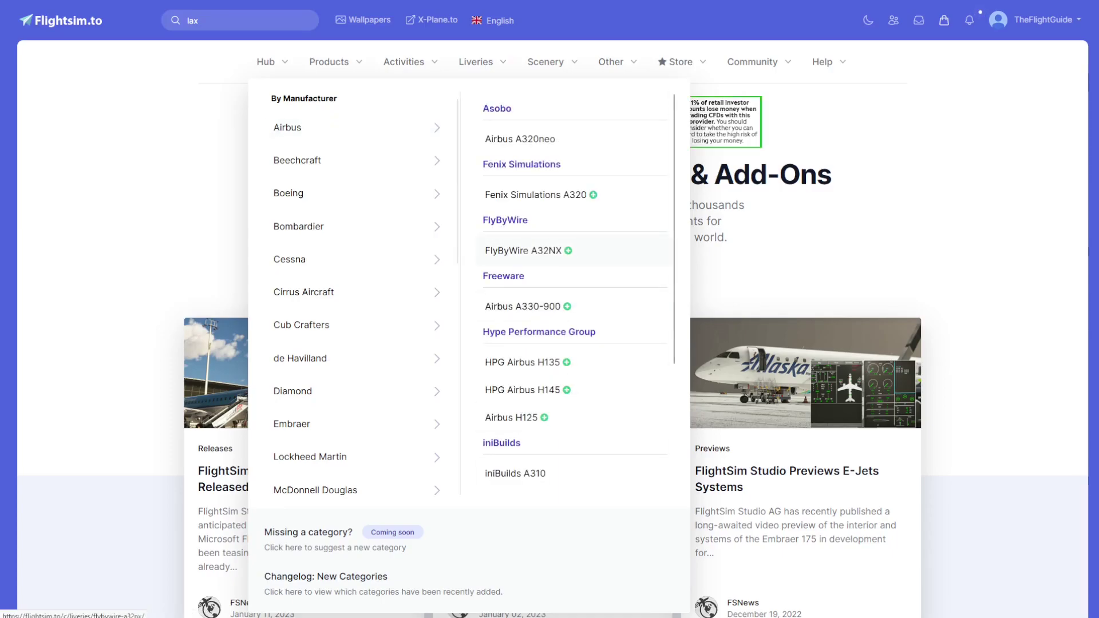
{"action": "left_click", "coordinate": [535, 194]}
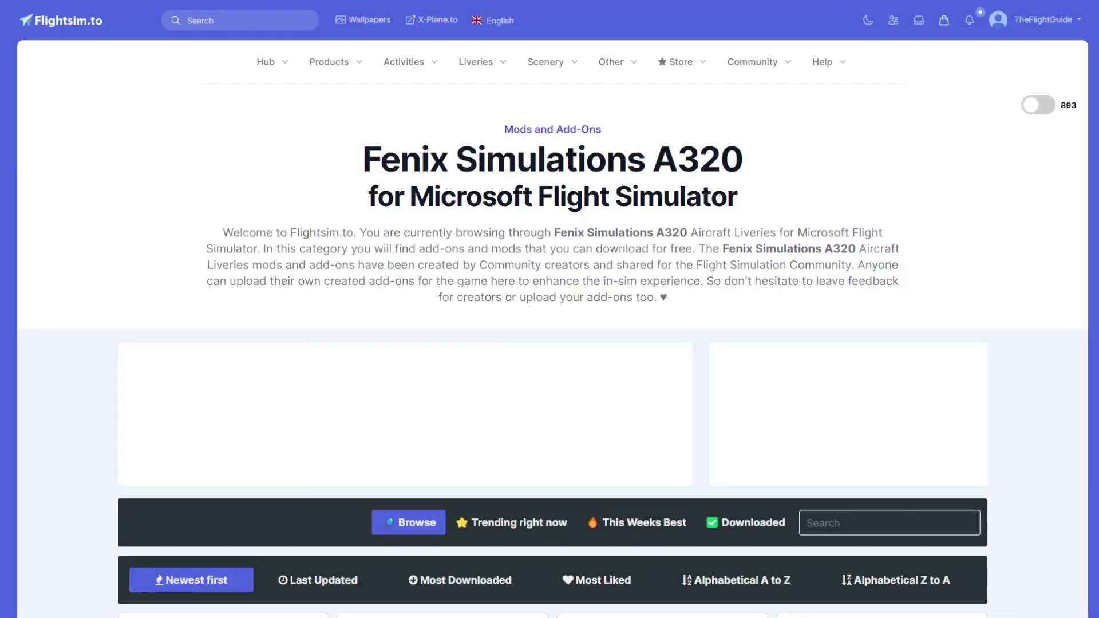
Look through the newest Fenix A320 liveries and switch the listing to This Weeks Best.
{"action": "scroll", "coordinate": [553, 309], "scroll_direction": "down", "scroll_amount": 1}
{"action": "scroll", "coordinate": [726, 367], "scroll_direction": "down", "scroll_amount": 7}
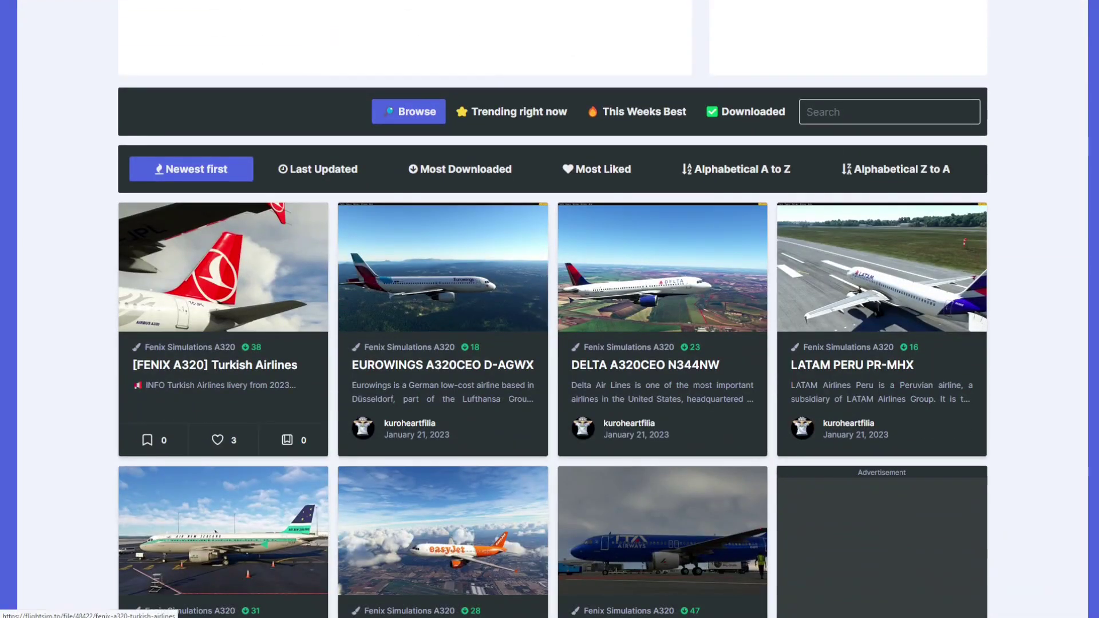
{"action": "scroll", "coordinate": [727, 366], "scroll_direction": "down", "scroll_amount": 12}
{"action": "scroll", "coordinate": [553, 309], "scroll_direction": "down", "scroll_amount": 10}
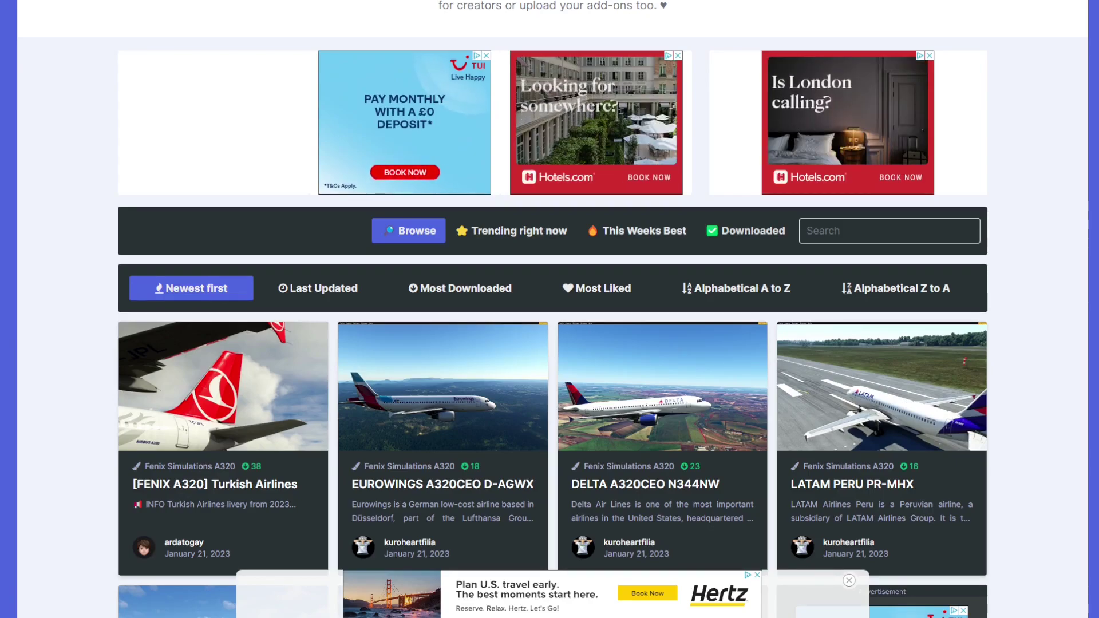
{"action": "left_click", "coordinate": [636, 230]}
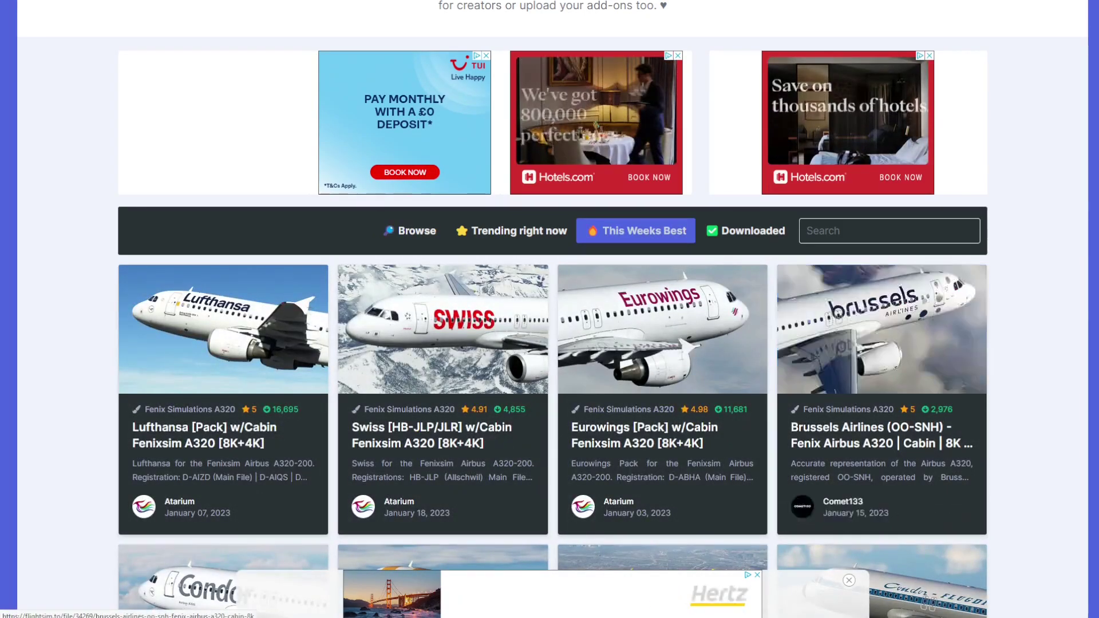
Search the Fenix A320 liveries for "latam" and look through the matching liveries.
{"action": "left_click", "coordinate": [836, 231]}
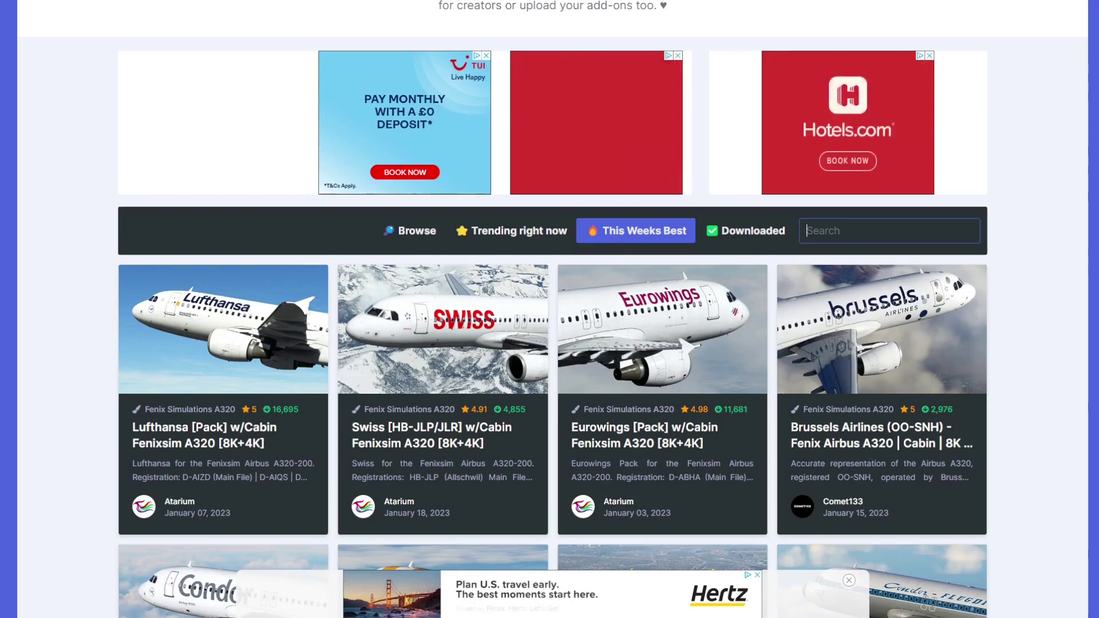
{"action": "type", "text": "latam"}
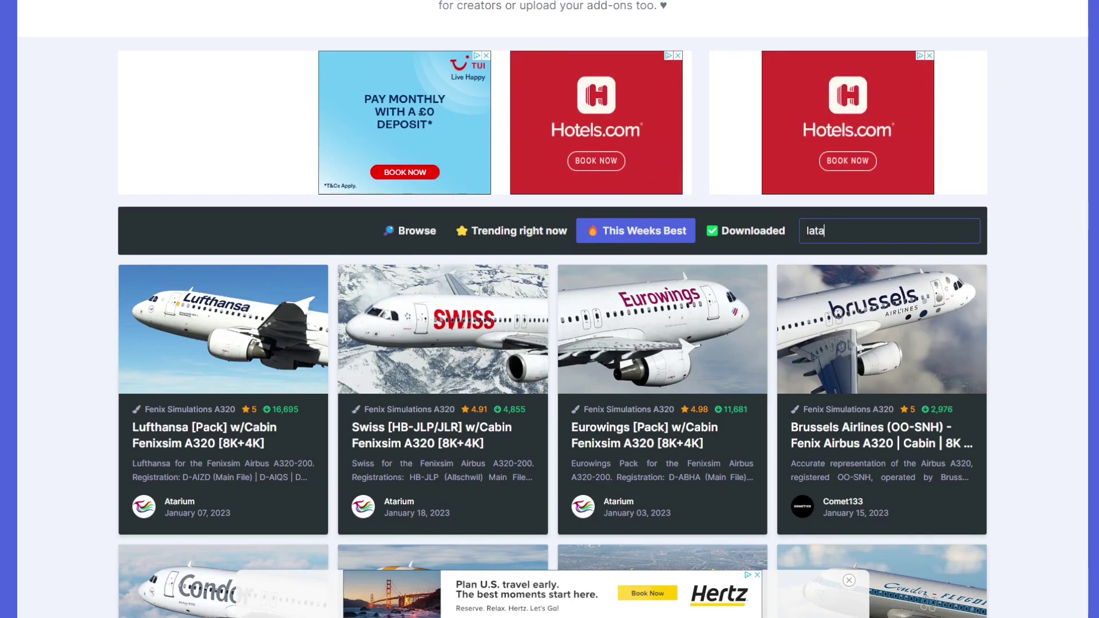
{"action": "scroll", "coordinate": [549, 309], "scroll_direction": "down", "scroll_amount": 2}
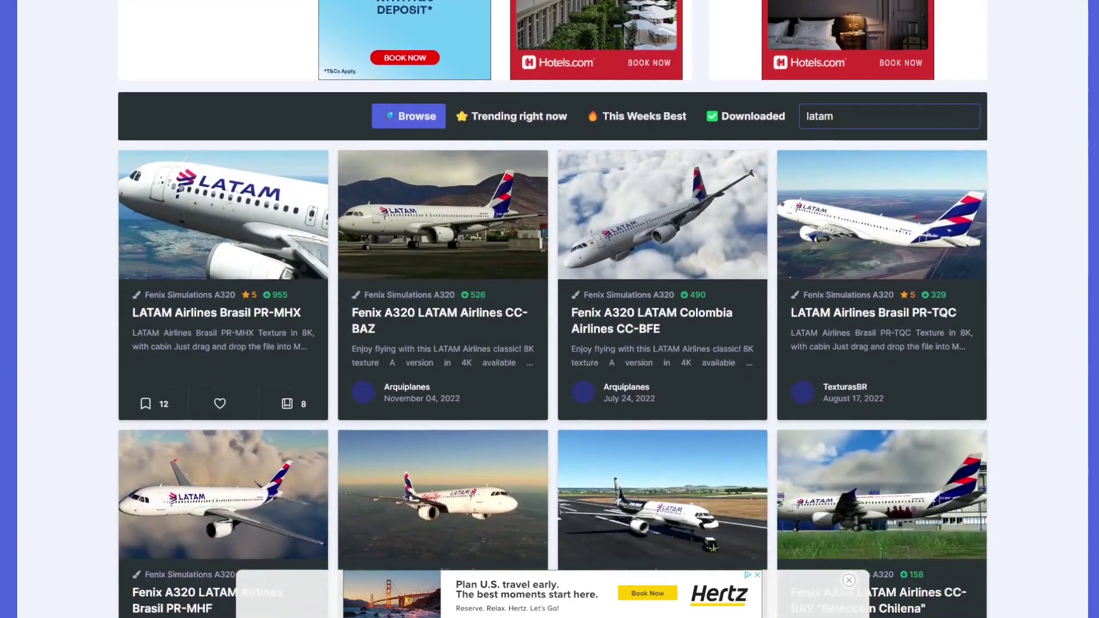
{"action": "scroll", "coordinate": [550, 309], "scroll_direction": "down", "scroll_amount": 10}
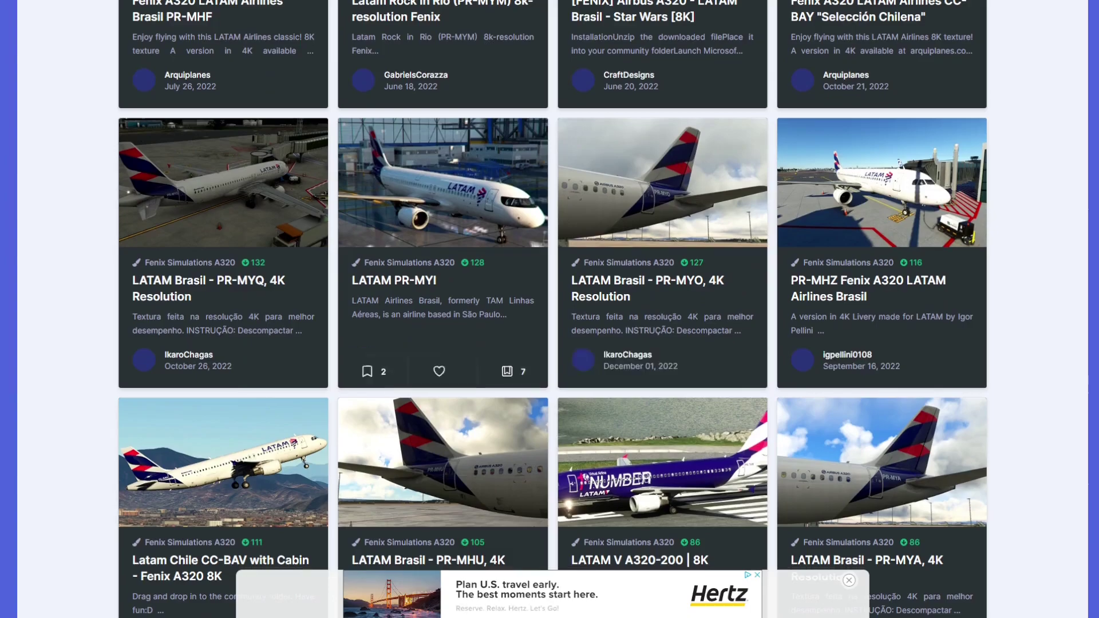
{"action": "scroll", "coordinate": [549, 309], "scroll_direction": "down", "scroll_amount": 1}
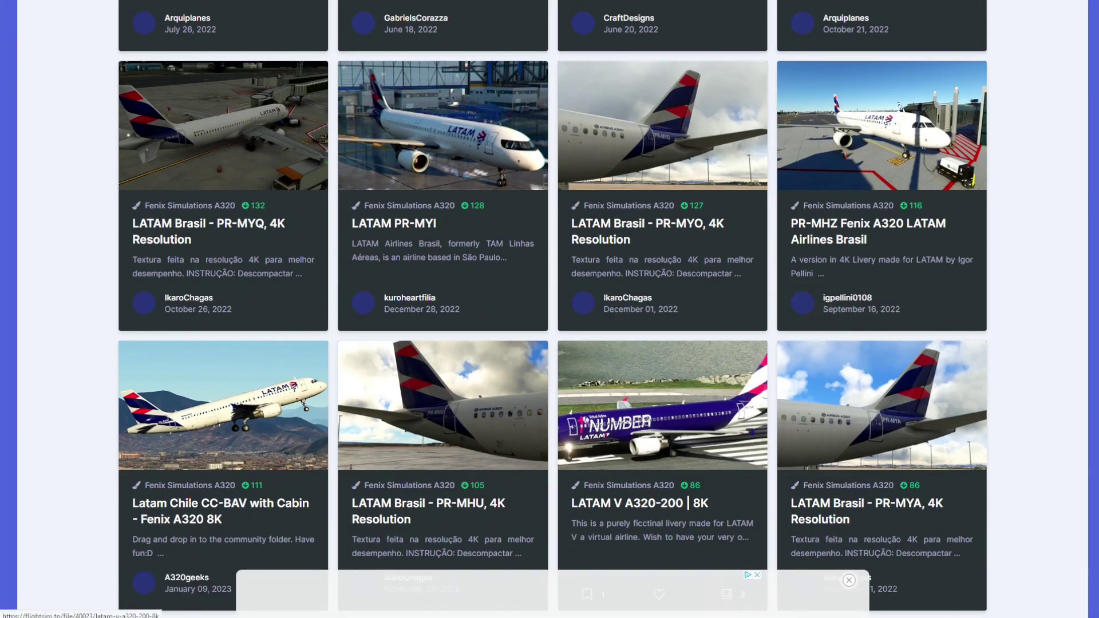
{"action": "scroll", "coordinate": [662, 400], "scroll_direction": "up", "scroll_amount": 15}
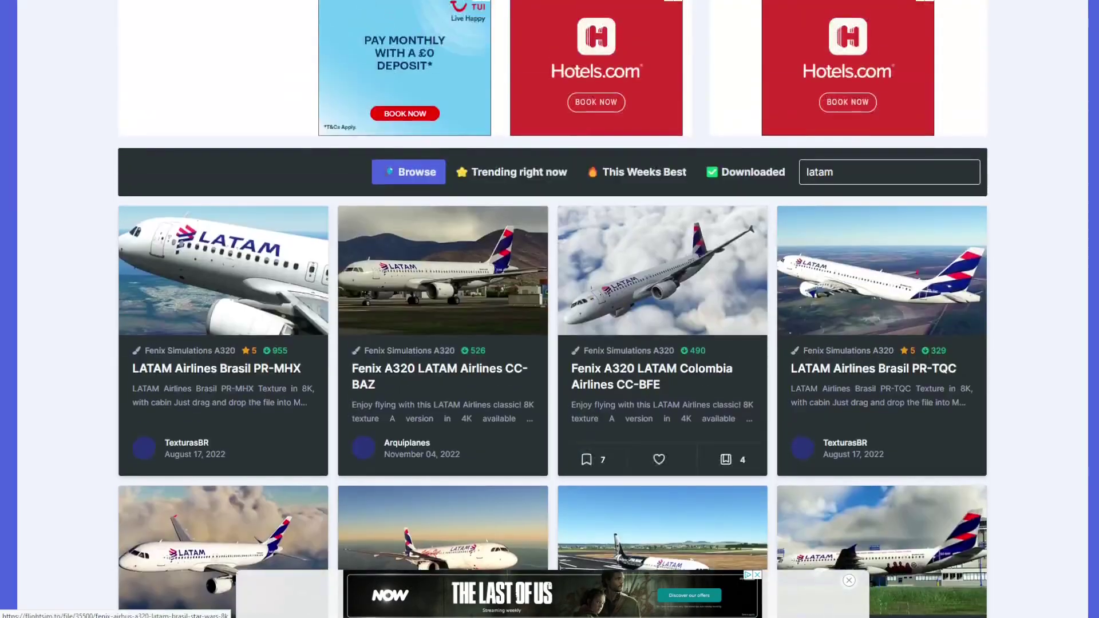
{"action": "scroll", "coordinate": [553, 381], "scroll_direction": "down", "scroll_amount": 3}
{"action": "scroll", "coordinate": [553, 381], "scroll_direction": "up", "scroll_amount": 3}
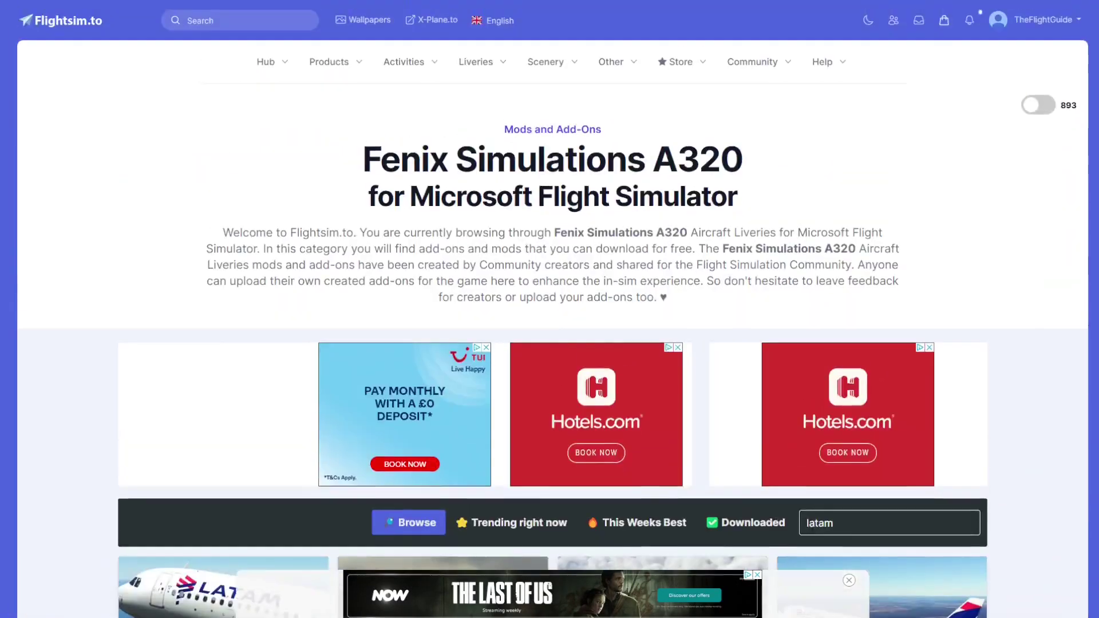
Look through the scenery categories and countries, and open the South Africa scenery page.
{"action": "left_click", "coordinate": [552, 62]}
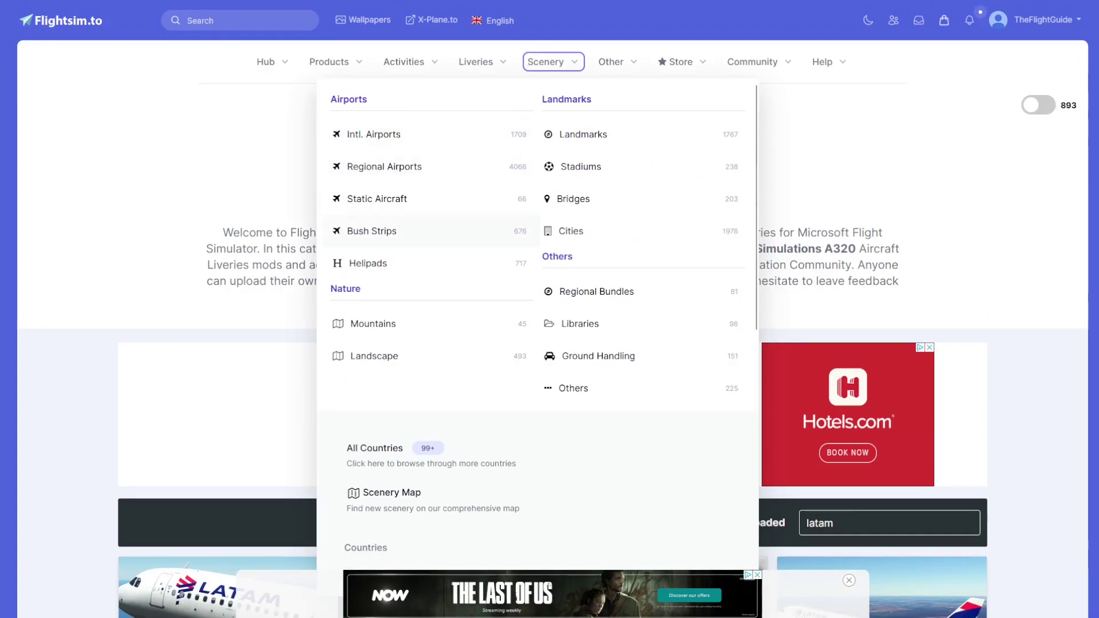
{"action": "scroll", "coordinate": [641, 235], "scroll_direction": "down", "scroll_amount": 3}
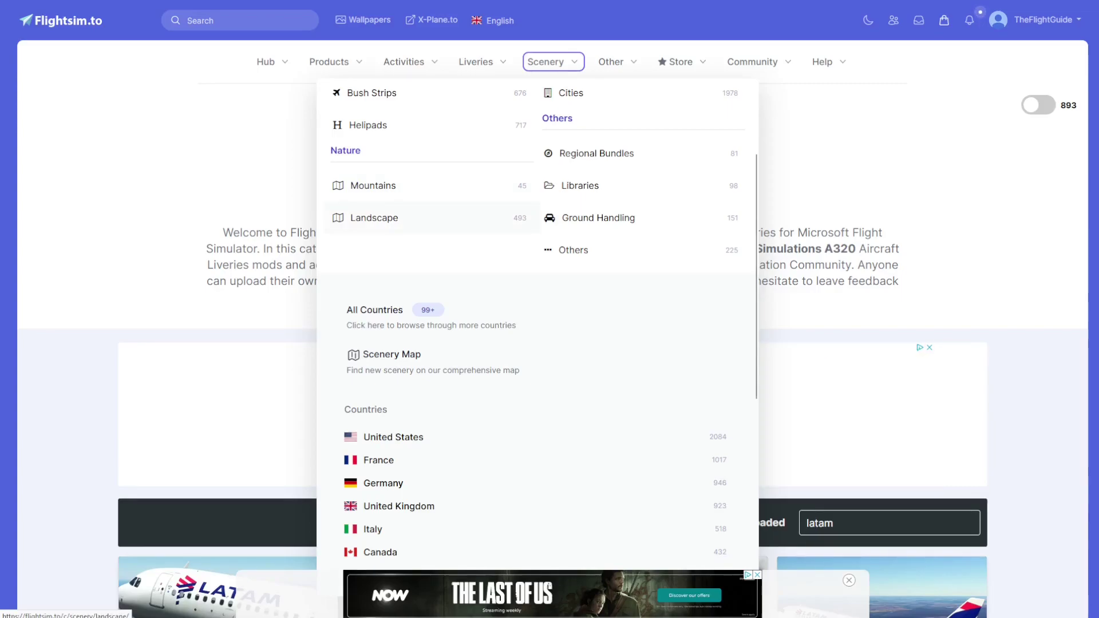
{"action": "scroll", "coordinate": [641, 287], "scroll_direction": "up", "scroll_amount": 3}
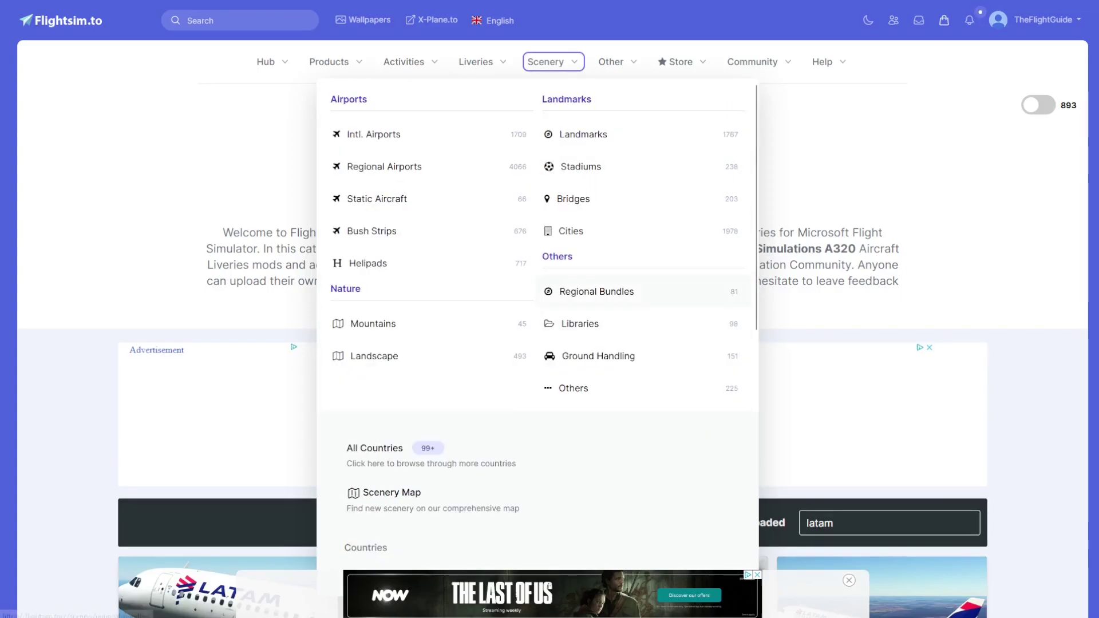
{"action": "scroll", "coordinate": [641, 287], "scroll_direction": "down", "scroll_amount": 10}
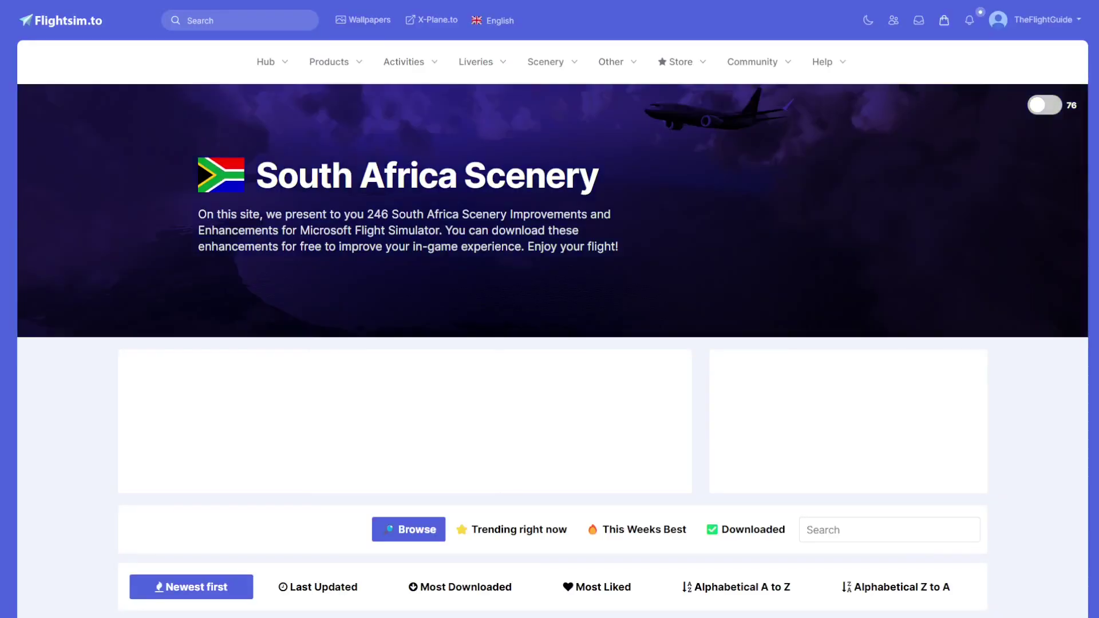
Sort the South Africa scenery add-ons by Most Downloaded and view the listing.
{"action": "scroll", "coordinate": [549, 309], "scroll_direction": "down", "scroll_amount": 7}
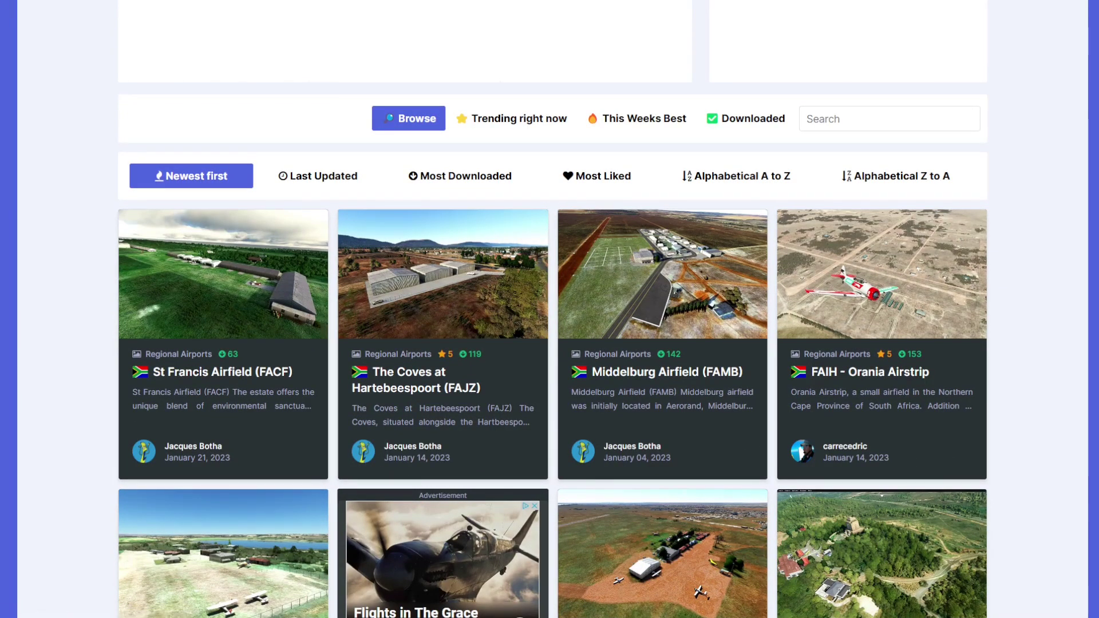
{"action": "left_click", "coordinate": [459, 176]}
{"action": "scroll", "coordinate": [881, 400], "scroll_direction": "down", "scroll_amount": 6}
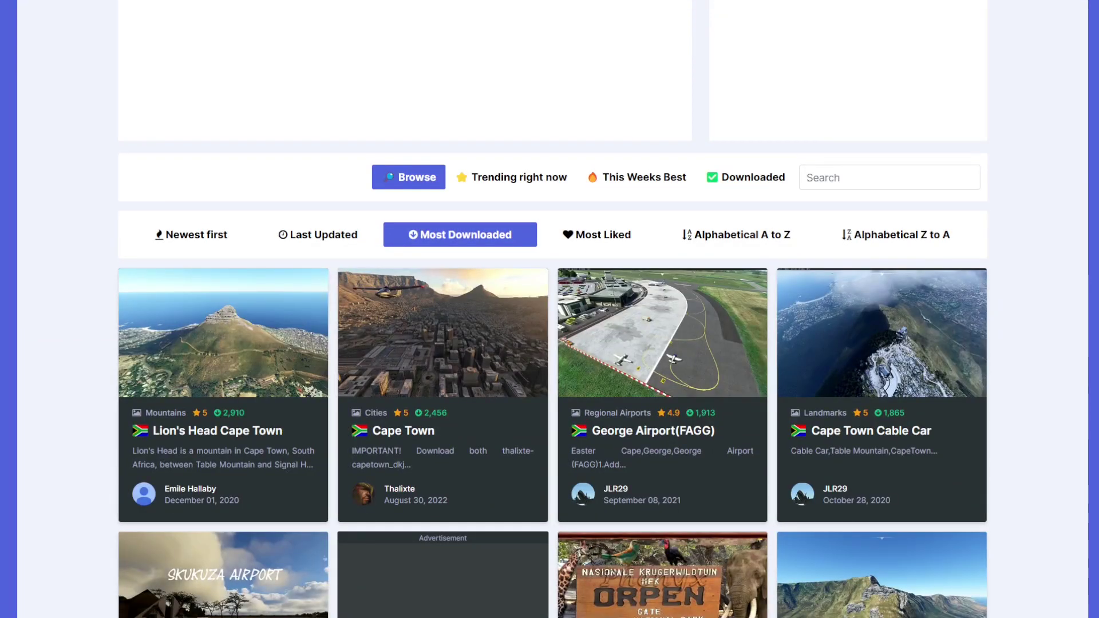
{"action": "scroll", "coordinate": [549, 309], "scroll_direction": "up", "scroll_amount": 6}
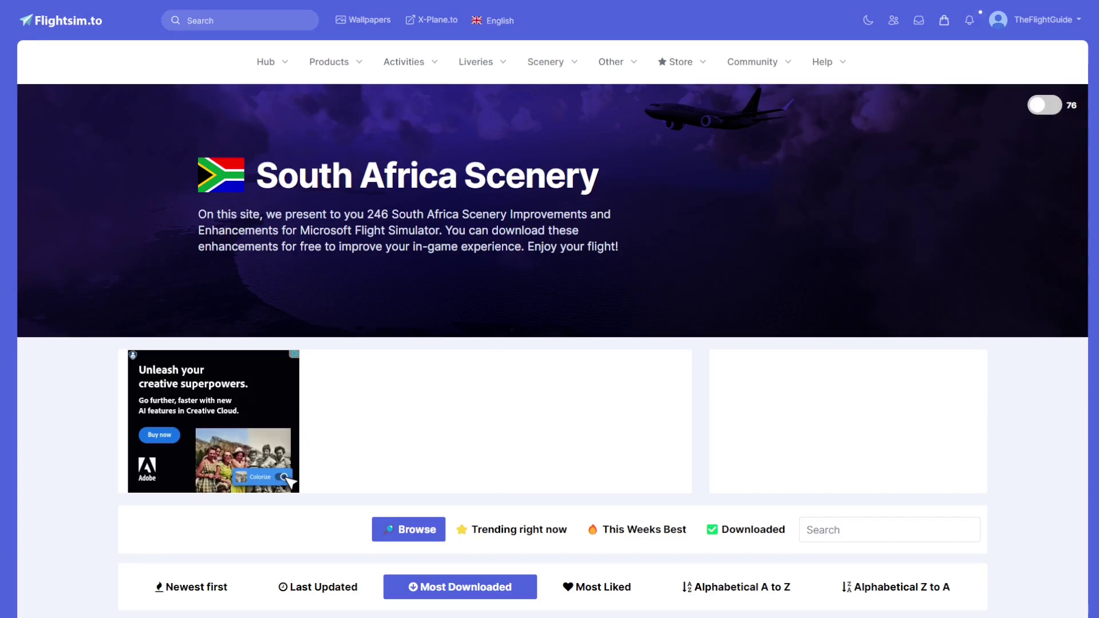
Open the All Aircraft category among the other add-on types.
{"action": "left_click", "coordinate": [617, 62]}
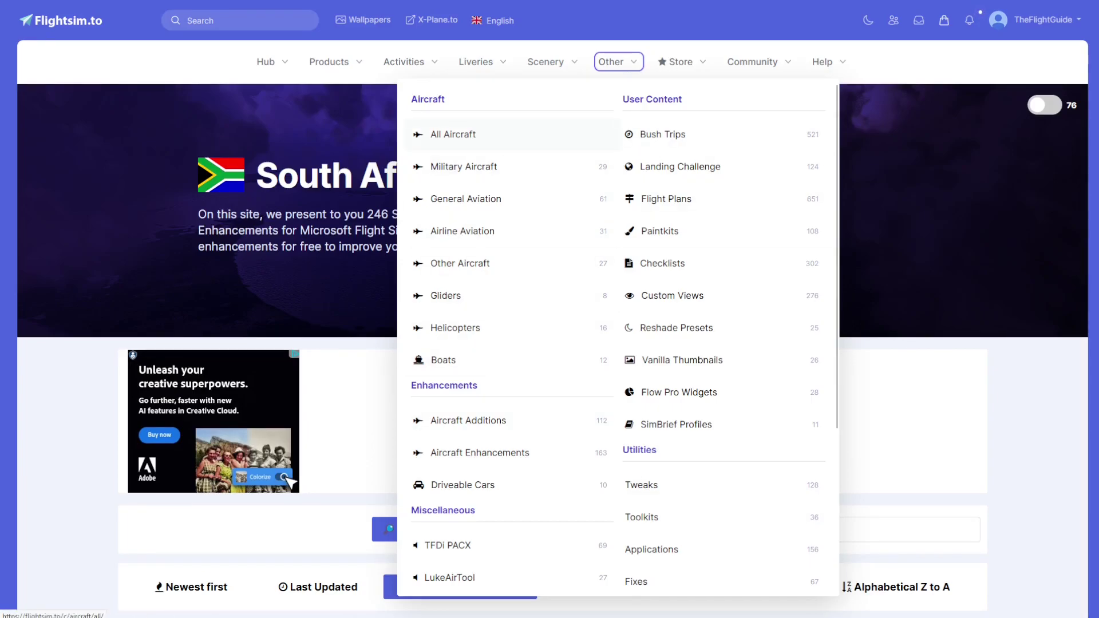
{"action": "left_click", "coordinate": [452, 134]}
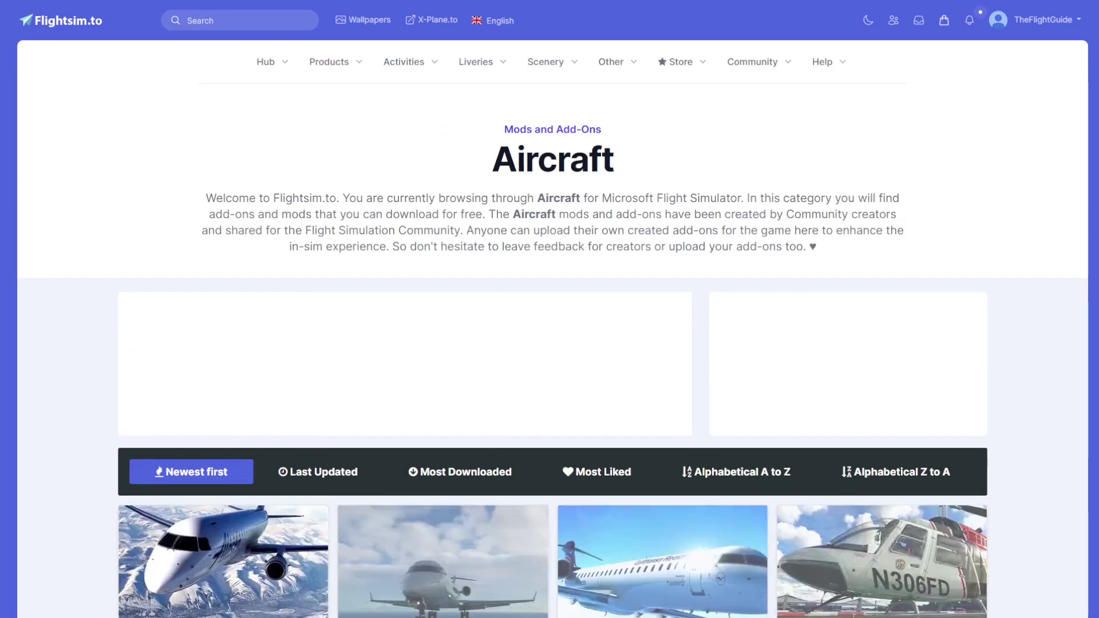
{"action": "scroll", "coordinate": [549, 309], "scroll_direction": "down", "scroll_amount": 2}
{"action": "scroll", "coordinate": [550, 309], "scroll_direction": "down", "scroll_amount": 1}
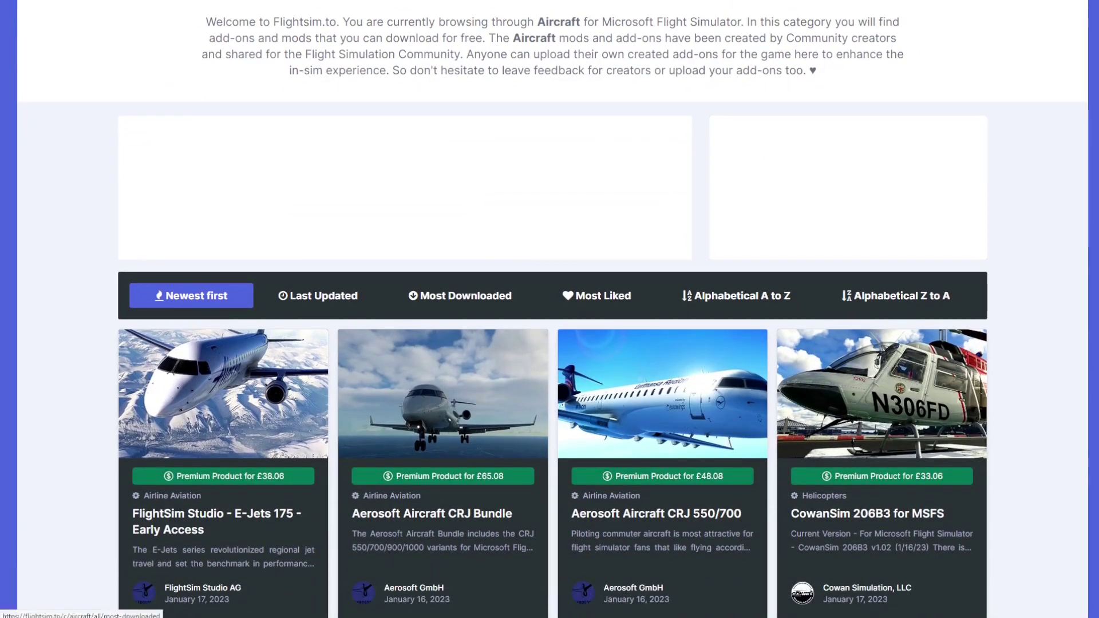
Sort the aircraft add-ons by Most Downloaded and look through the listed aircraft.
{"action": "left_click", "coordinate": [460, 296]}
{"action": "scroll", "coordinate": [460, 296], "scroll_direction": "down", "scroll_amount": 3}
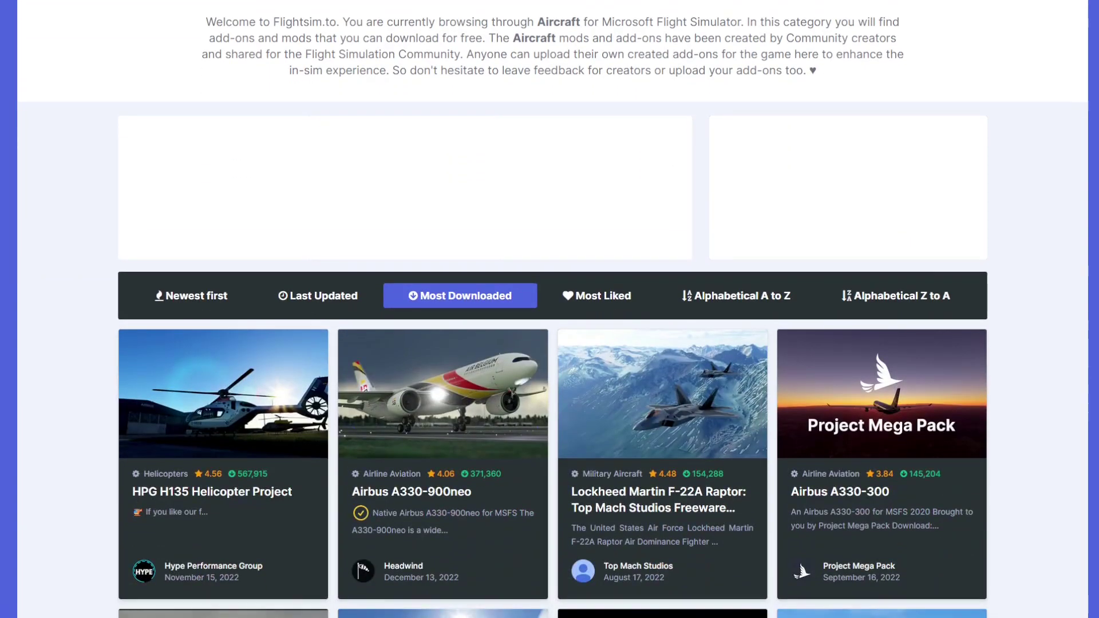
{"action": "scroll", "coordinate": [882, 515], "scroll_direction": "down", "scroll_amount": 3}
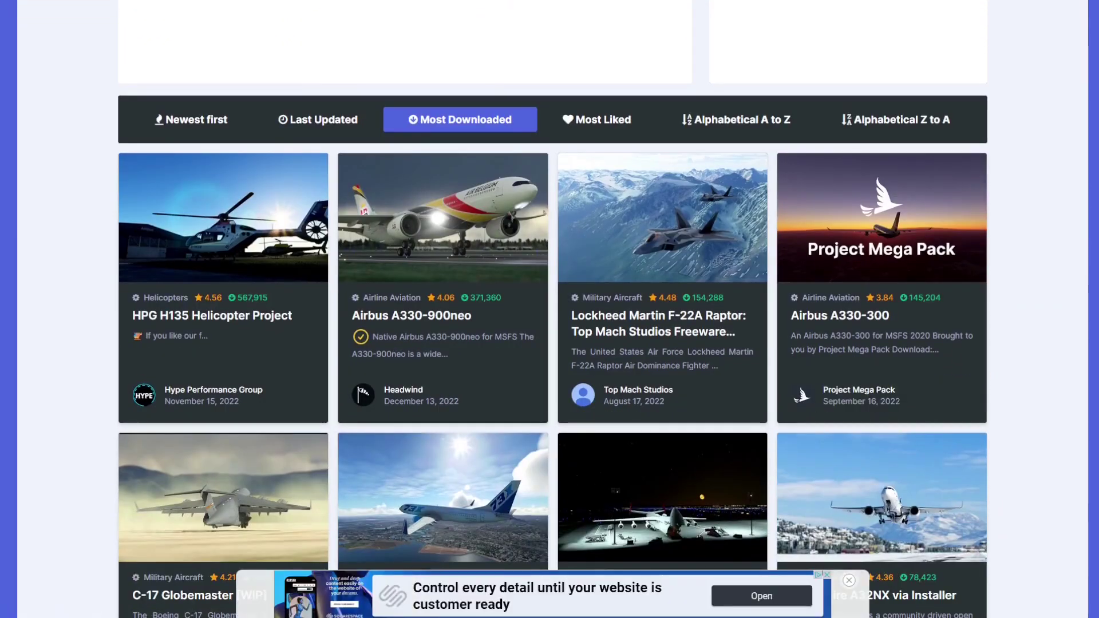
{"action": "scroll", "coordinate": [551, 309], "scroll_direction": "down", "scroll_amount": 1}
{"action": "scroll", "coordinate": [551, 310], "scroll_direction": "up", "scroll_amount": 2}
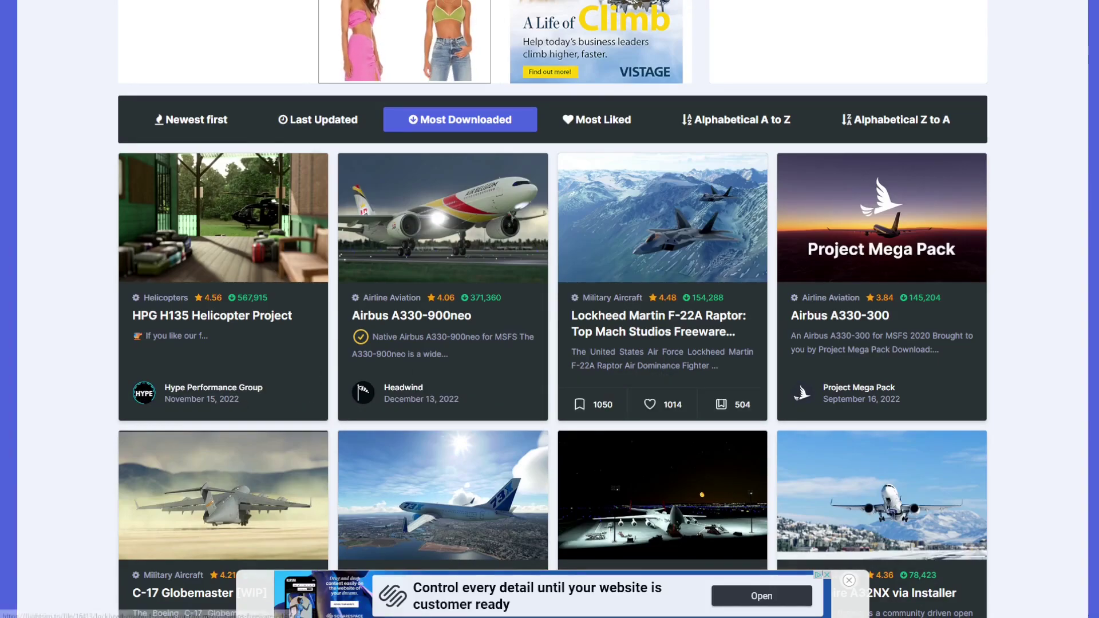
{"action": "scroll", "coordinate": [443, 344], "scroll_direction": "up", "scroll_amount": 5}
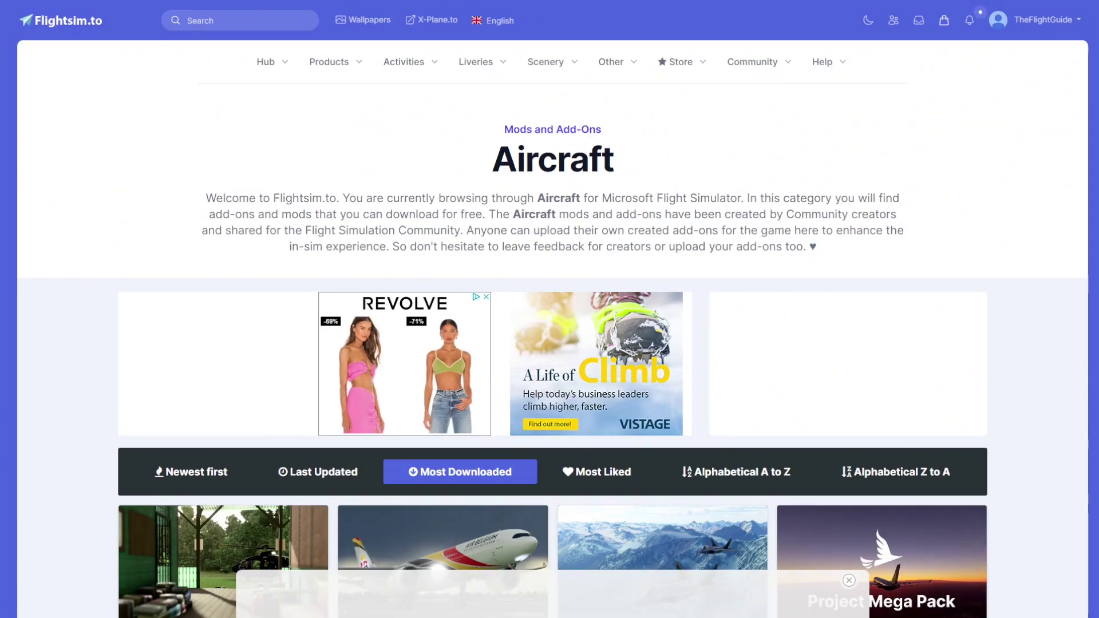
Open the Regional Airports scenery category and sort its add-ons by Most Downloaded.
{"action": "left_click", "coordinate": [553, 61]}
{"action": "left_click", "coordinate": [384, 167]}
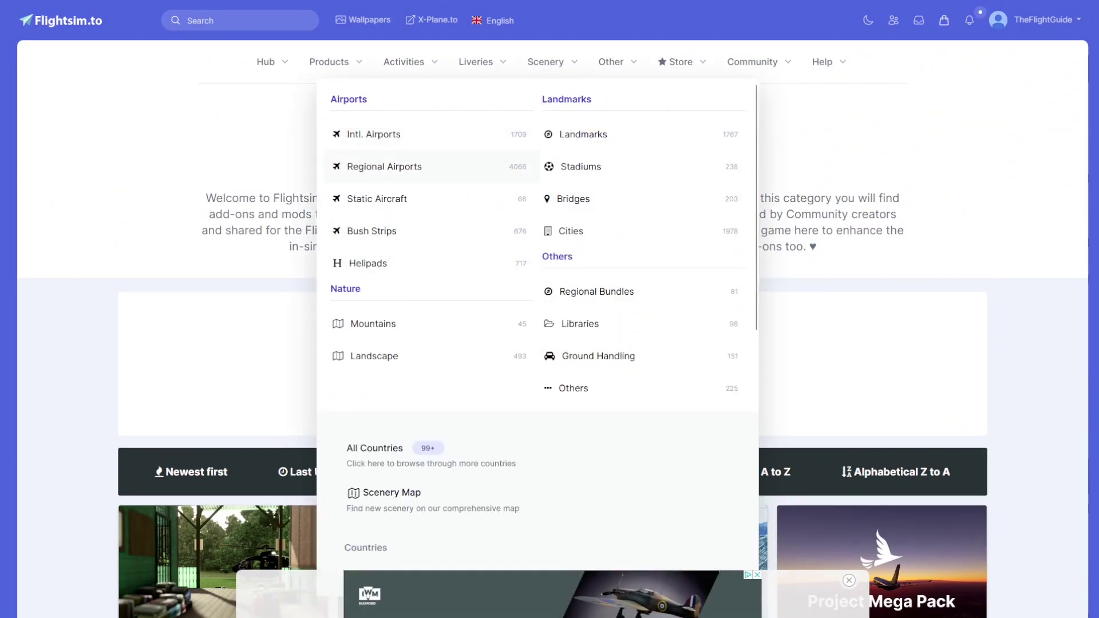
{"action": "left_click", "coordinate": [384, 166]}
{"action": "scroll", "coordinate": [550, 343], "scroll_direction": "down", "scroll_amount": 4}
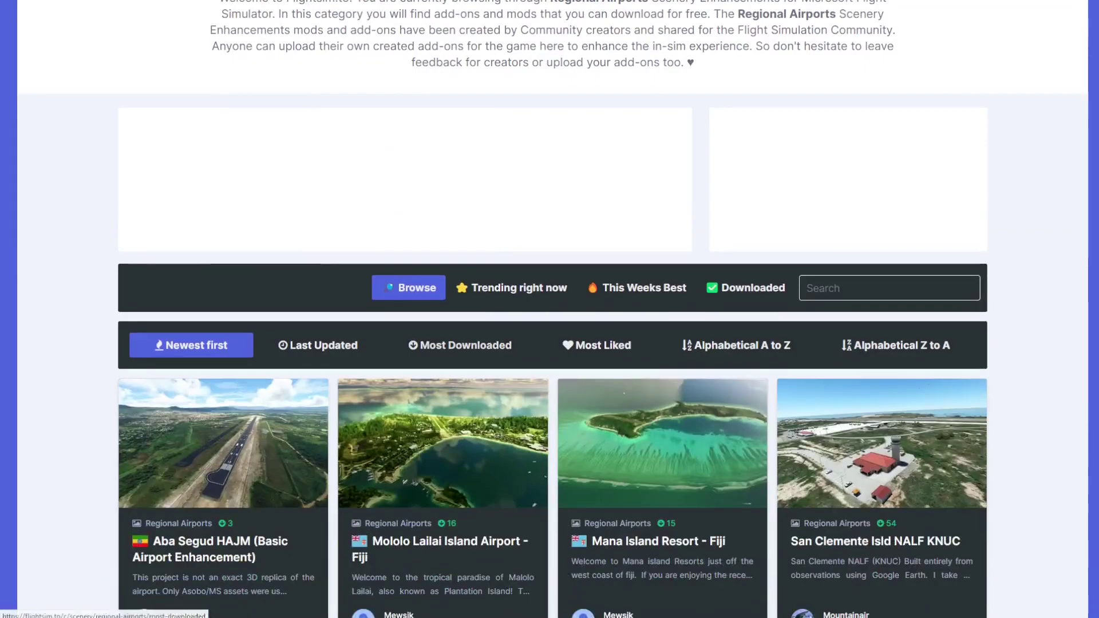
{"action": "left_click", "coordinate": [460, 346]}
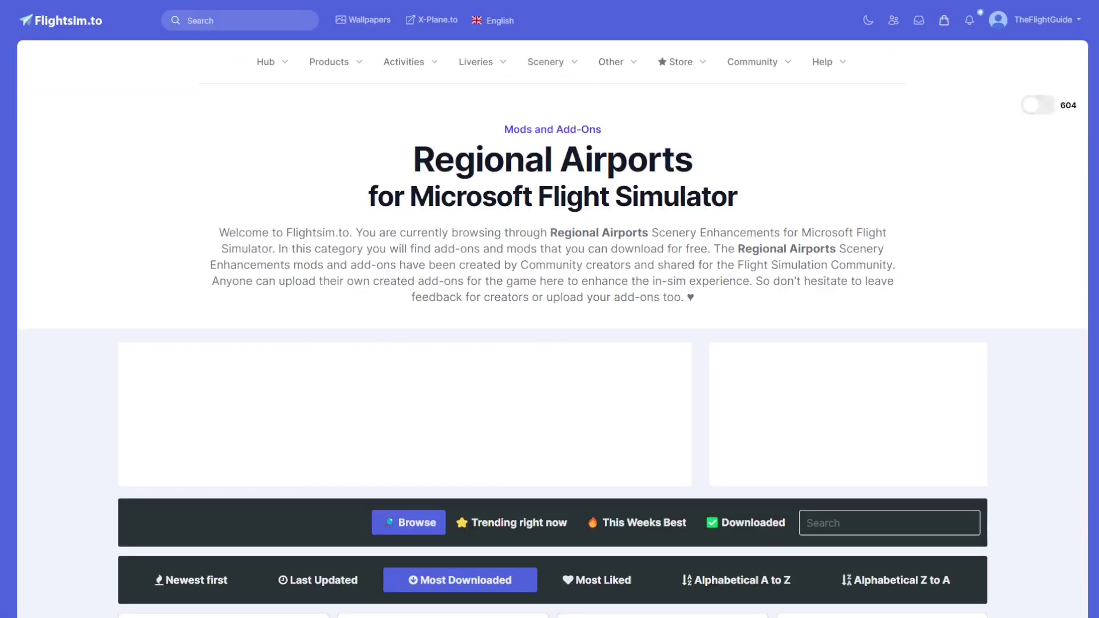
Look through the most downloaded regional airports and open the TFFJ - St Barthelemy/ Gustaf III Airport - Upgrade page.
{"action": "scroll", "coordinate": [550, 344], "scroll_direction": "down", "scroll_amount": 10}
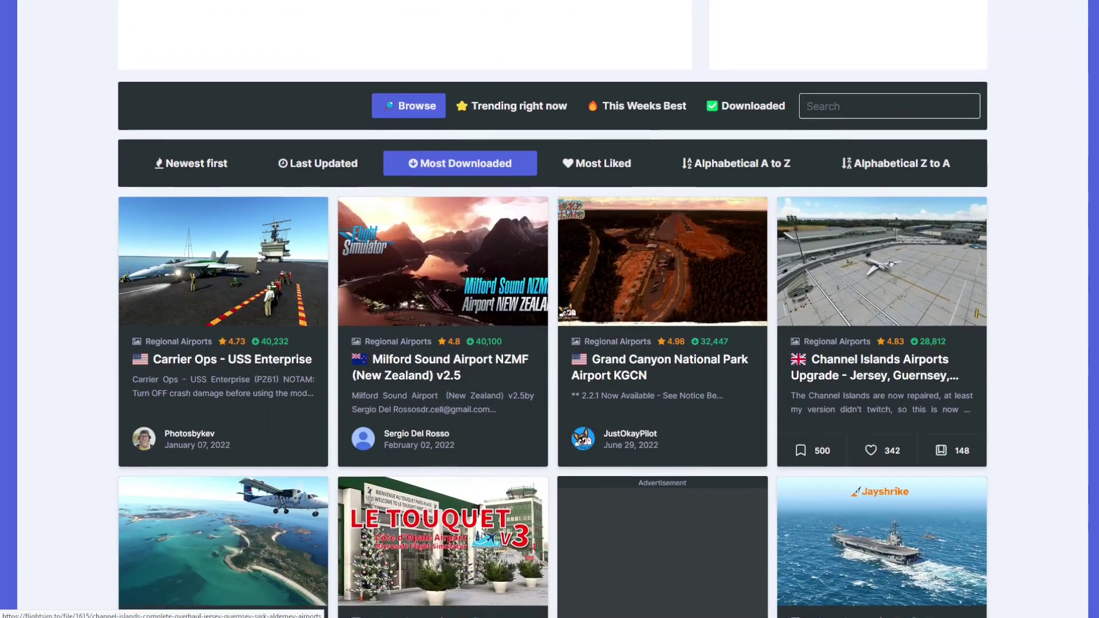
{"action": "scroll", "coordinate": [549, 344], "scroll_direction": "down", "scroll_amount": 5}
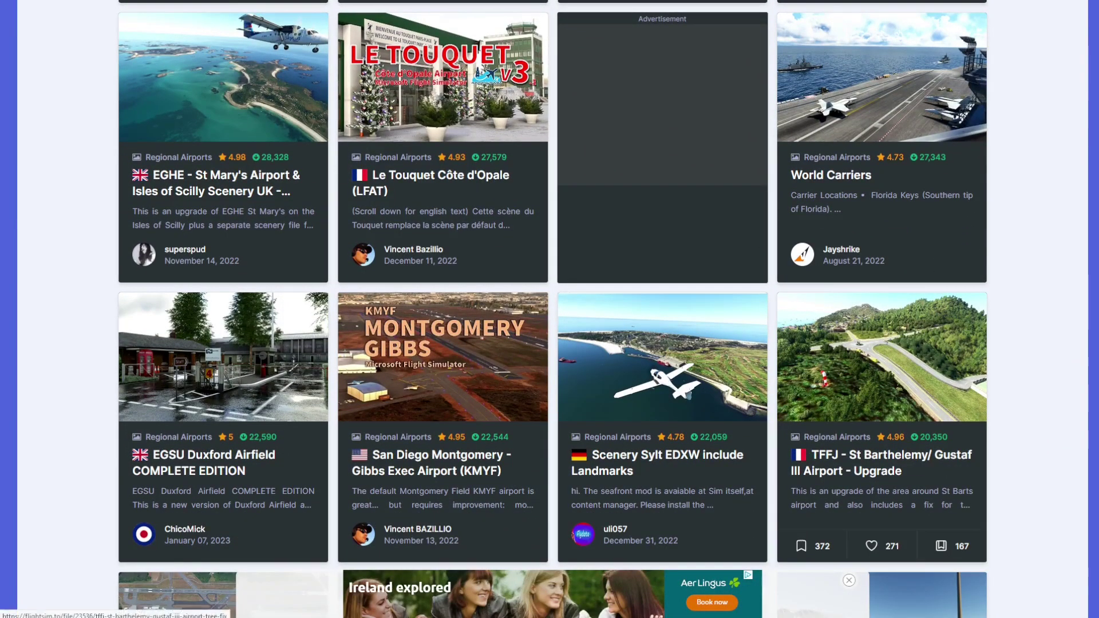
{"action": "left_click", "coordinate": [881, 401]}
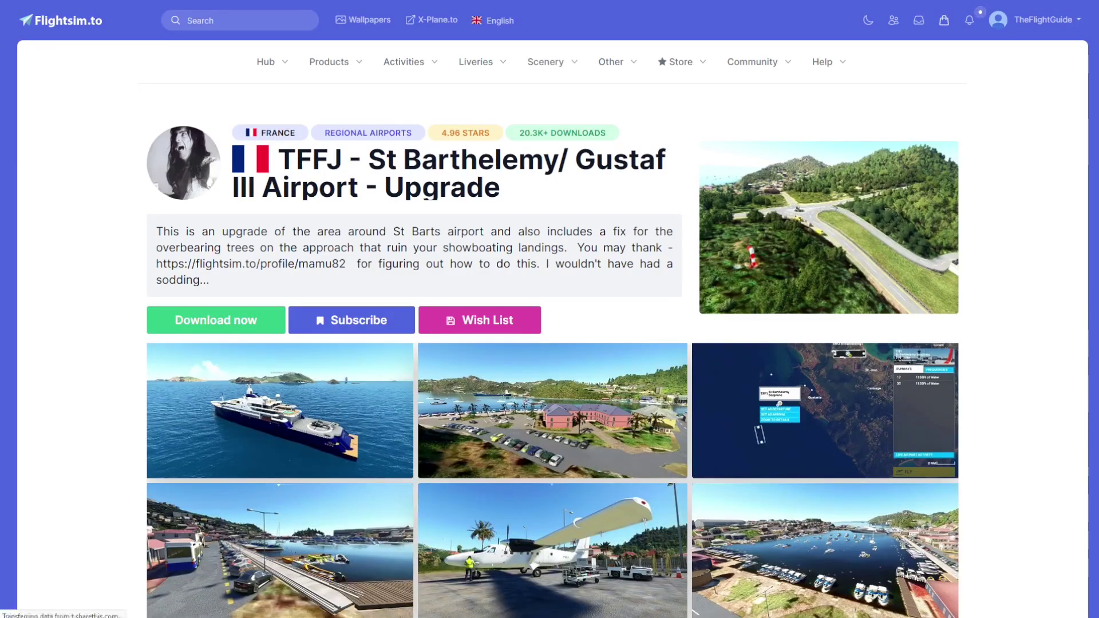
Look through the preview images of the St Barthelemy airport upgrade.
{"action": "scroll", "coordinate": [549, 320], "scroll_direction": "down", "scroll_amount": 2}
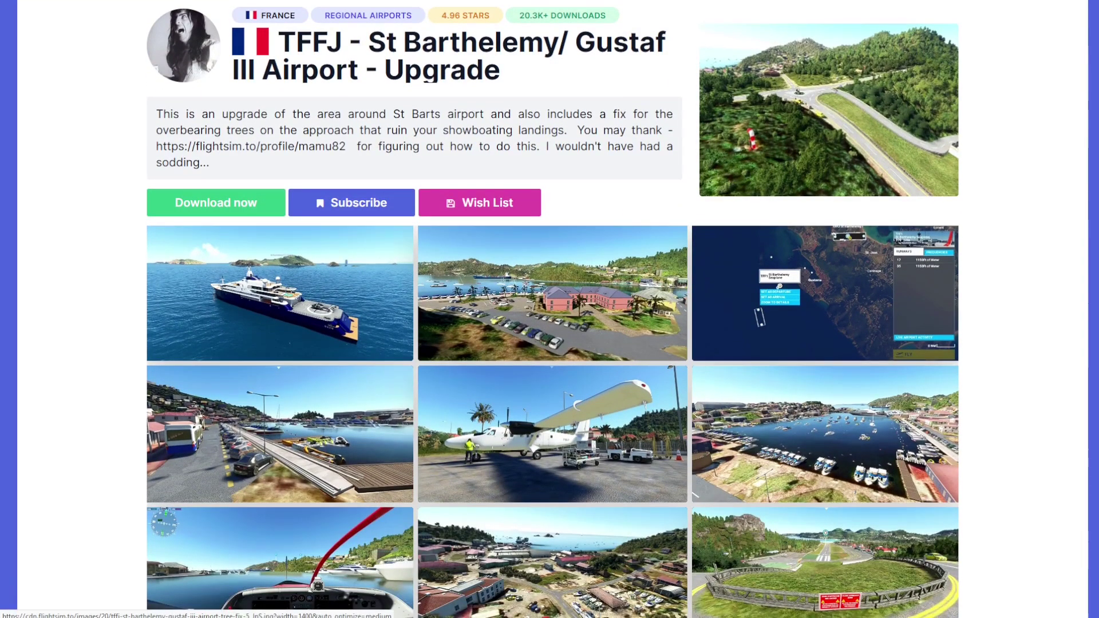
{"action": "scroll", "coordinate": [550, 321], "scroll_direction": "down", "scroll_amount": 3}
{"action": "scroll", "coordinate": [549, 320], "scroll_direction": "down", "scroll_amount": 2}
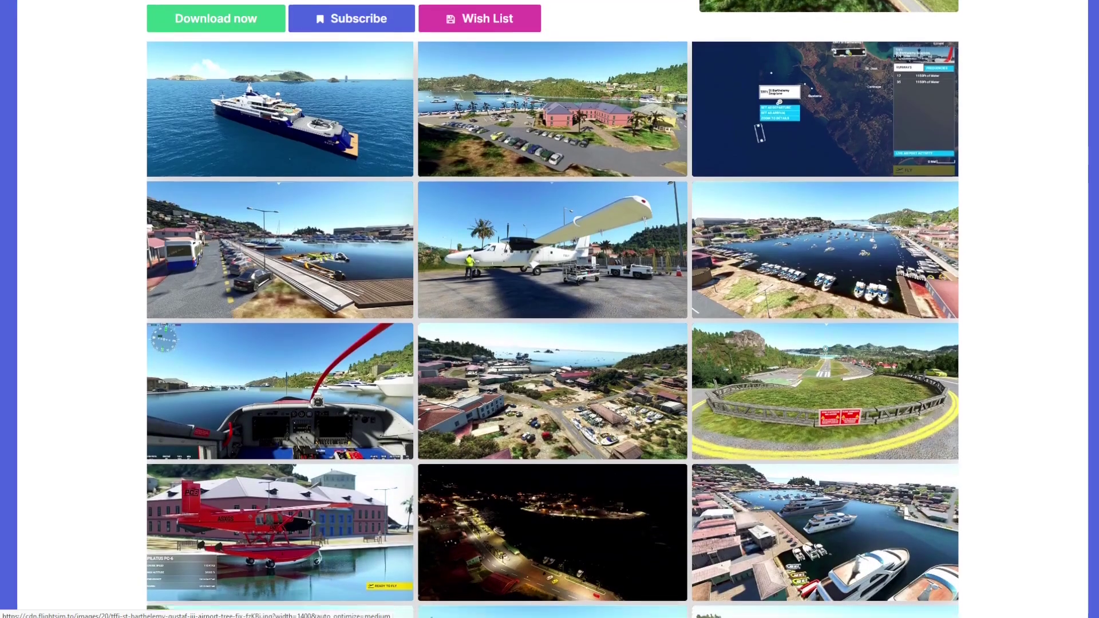
{"action": "scroll", "coordinate": [549, 320], "scroll_direction": "down", "scroll_amount": 2}
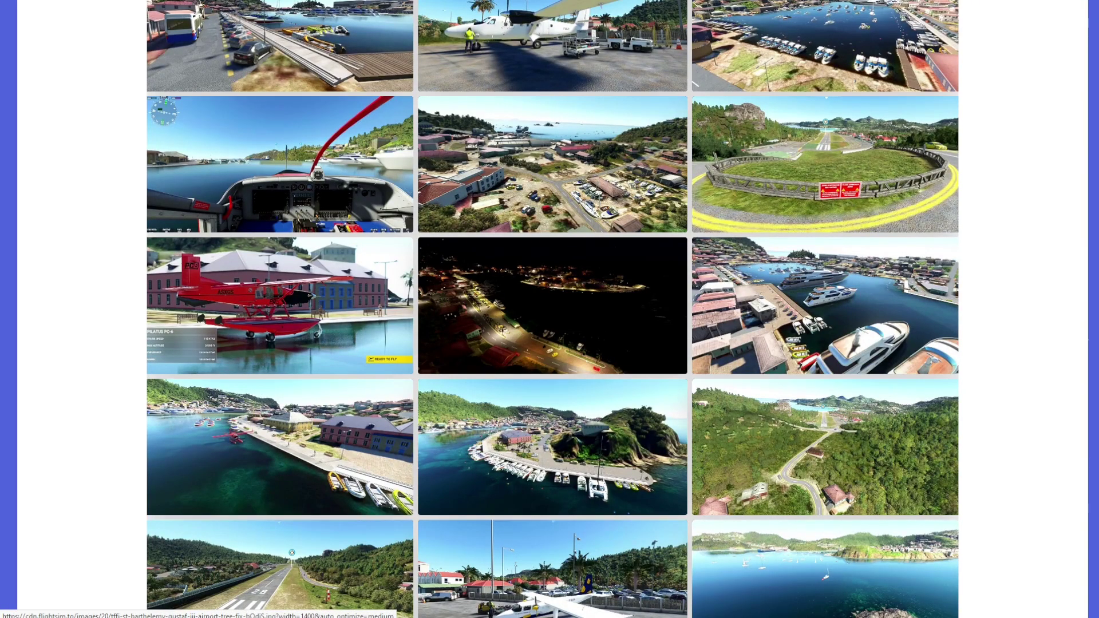
{"action": "scroll", "coordinate": [550, 320], "scroll_direction": "down", "scroll_amount": 7}
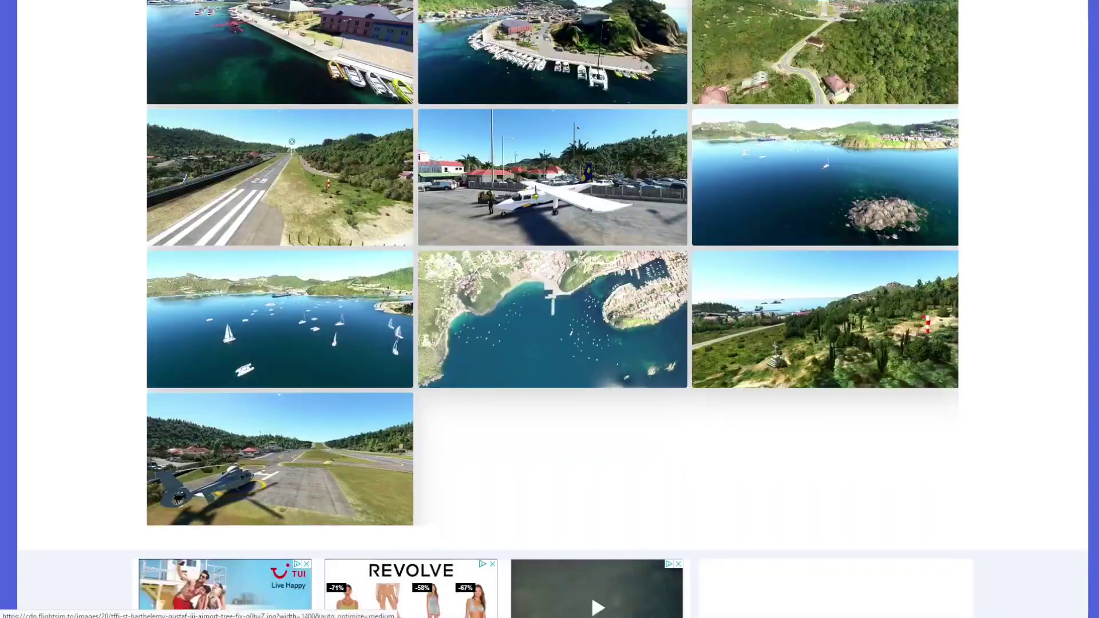
{"action": "scroll", "coordinate": [550, 321], "scroll_direction": "up", "scroll_amount": 15}
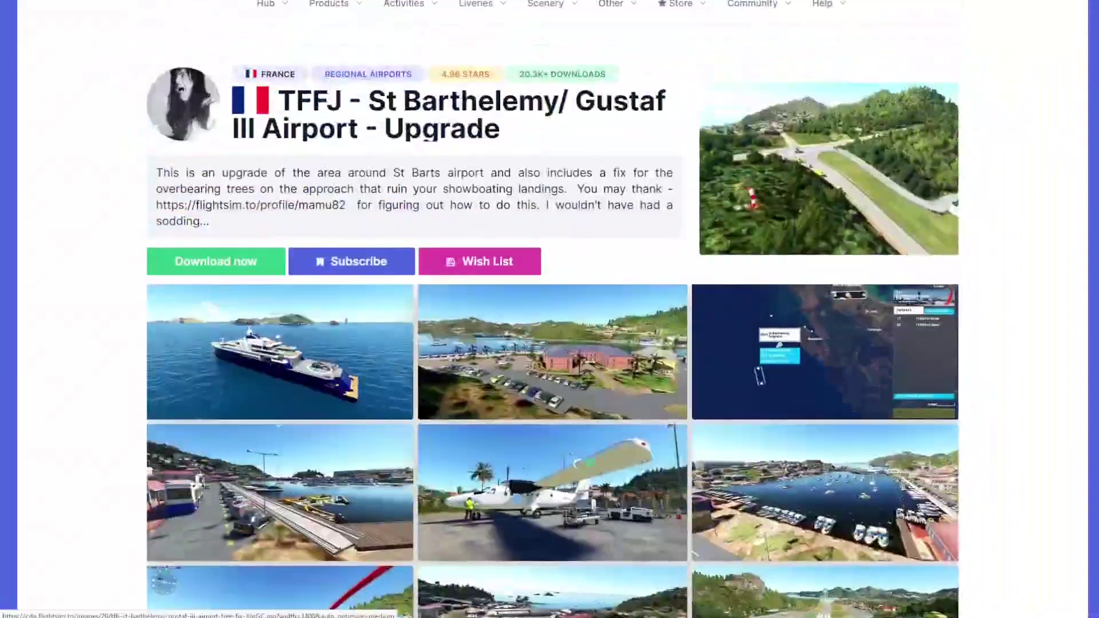
{"action": "scroll", "coordinate": [550, 320], "scroll_direction": "down", "scroll_amount": 7}
{"action": "scroll", "coordinate": [549, 321], "scroll_direction": "down", "scroll_amount": 20}
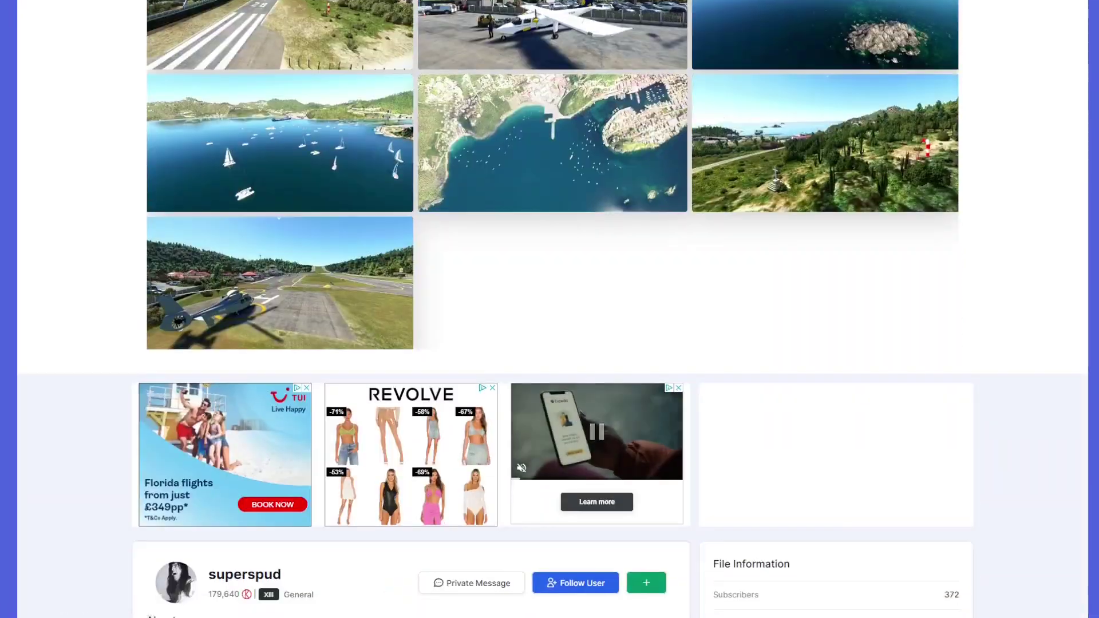
Read the add-on's About description and the explanation of its download options.
{"action": "scroll", "coordinate": [549, 321], "scroll_direction": "down", "scroll_amount": 3}
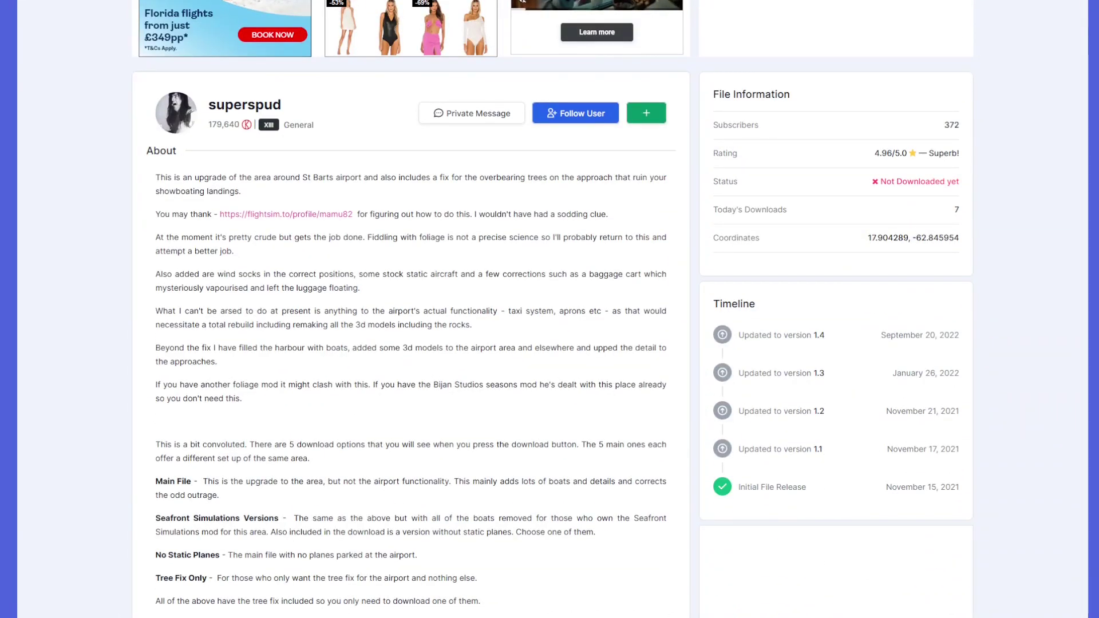
{"action": "left_click_drag", "start_coordinate": [160, 177], "coordinate": [157, 421]}
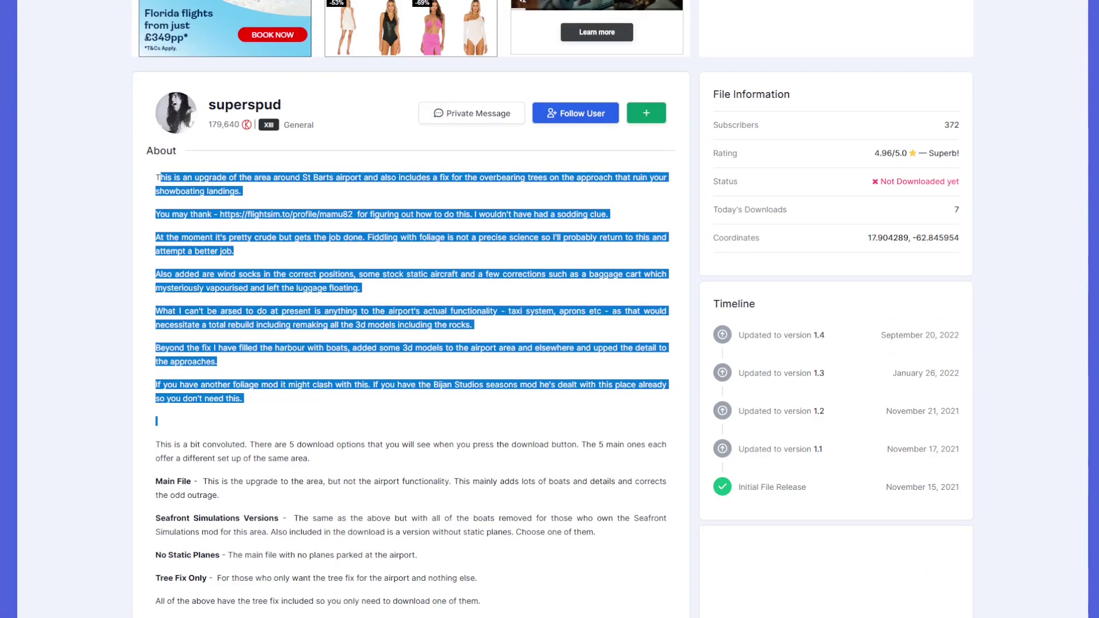
{"action": "left_click", "coordinate": [157, 422]}
{"action": "scroll", "coordinate": [156, 421], "scroll_direction": "down", "scroll_amount": 3}
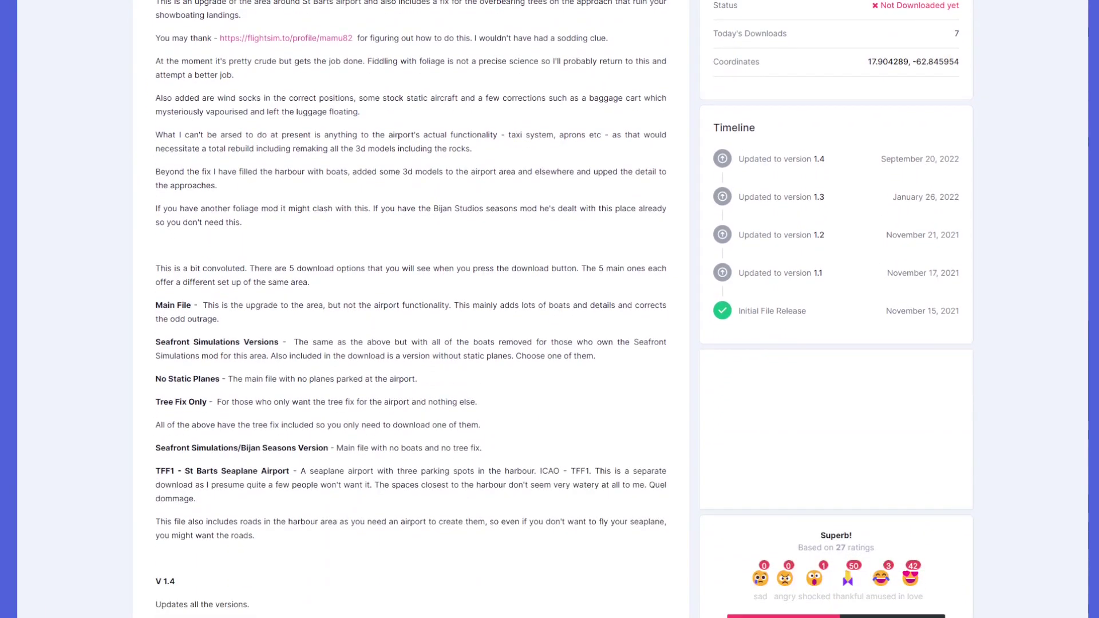
Examine the add-on's compatibility, initial release date and last update in its details section.
{"action": "scroll", "coordinate": [410, 309], "scroll_direction": "down", "scroll_amount": 9}
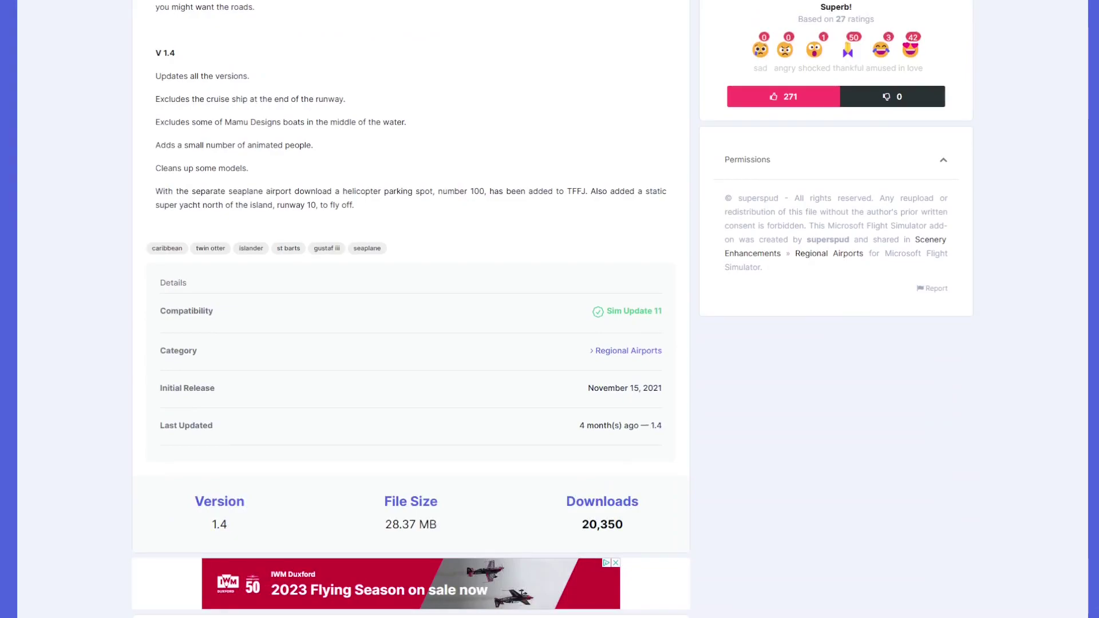
{"action": "left_click_drag", "start_coordinate": [663, 311], "coordinate": [613, 311]}
{"action": "left_click", "coordinate": [614, 311]}
{"action": "left_click_drag", "start_coordinate": [658, 388], "coordinate": [594, 388]}
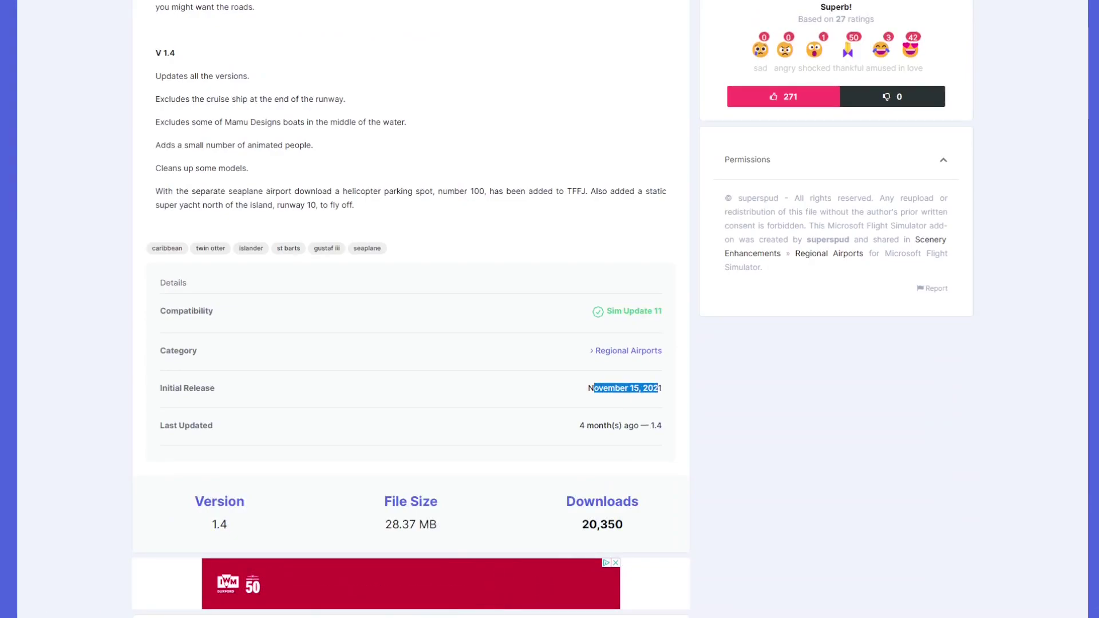
{"action": "left_click_drag", "start_coordinate": [663, 426], "coordinate": [585, 425]}
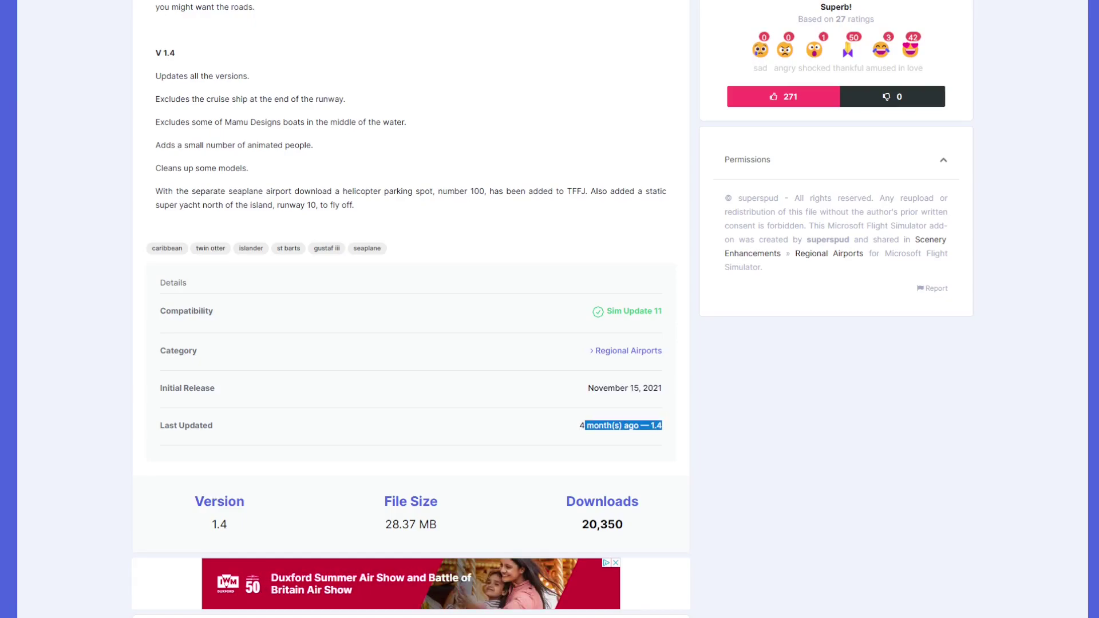
{"action": "left_click", "coordinate": [585, 425]}
{"action": "scroll", "coordinate": [585, 426], "scroll_direction": "down", "scroll_amount": 1}
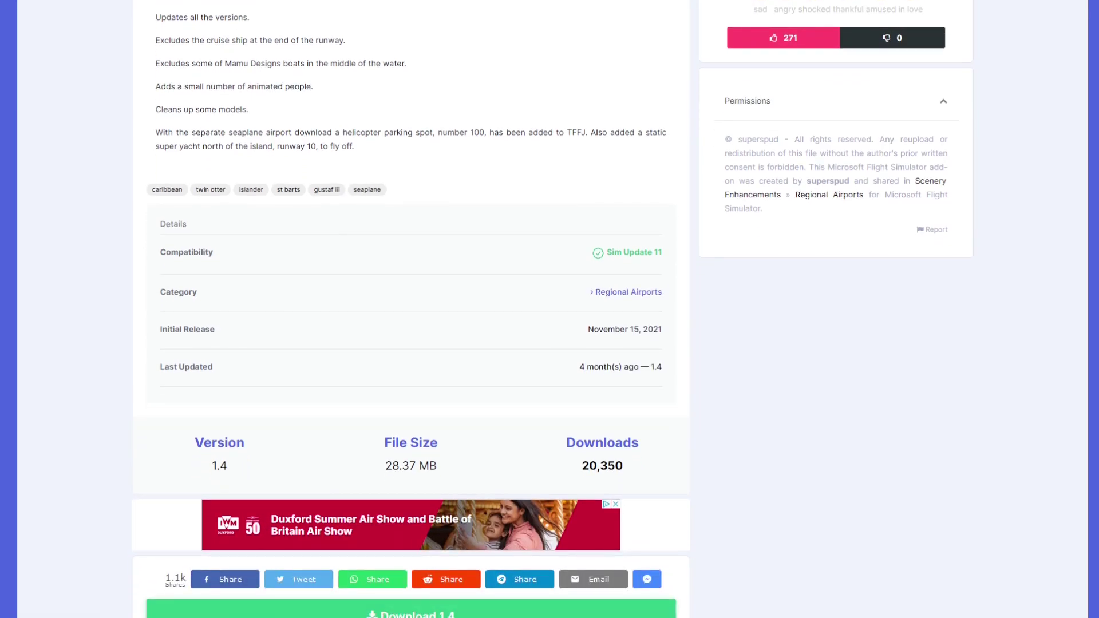
{"action": "left_click_drag", "start_coordinate": [587, 367], "coordinate": [614, 367]}
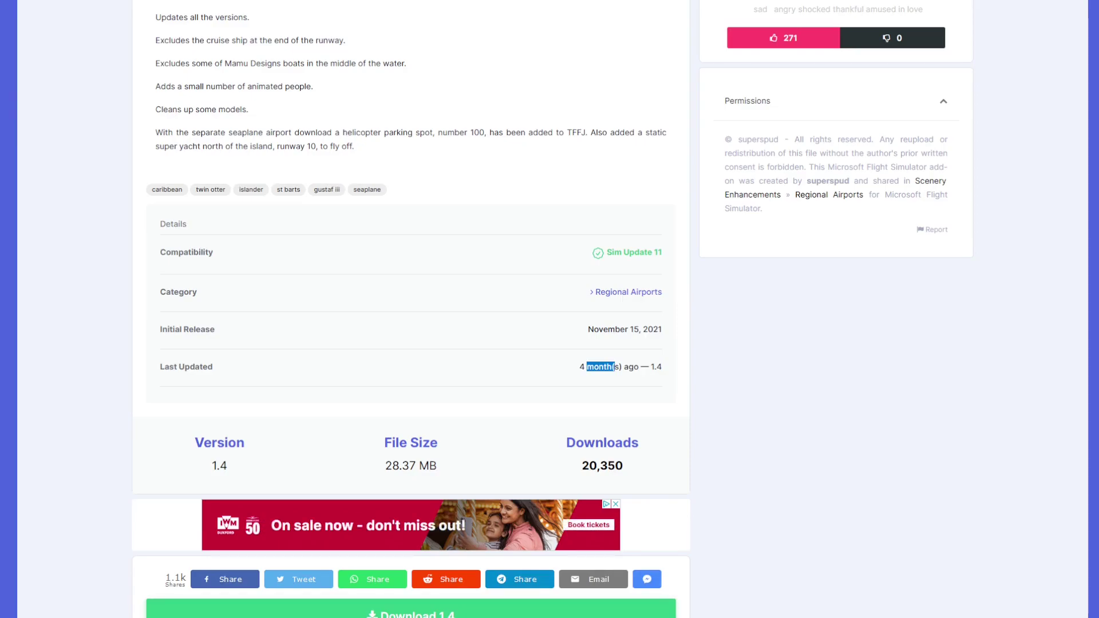
{"action": "left_click", "coordinate": [622, 298]}
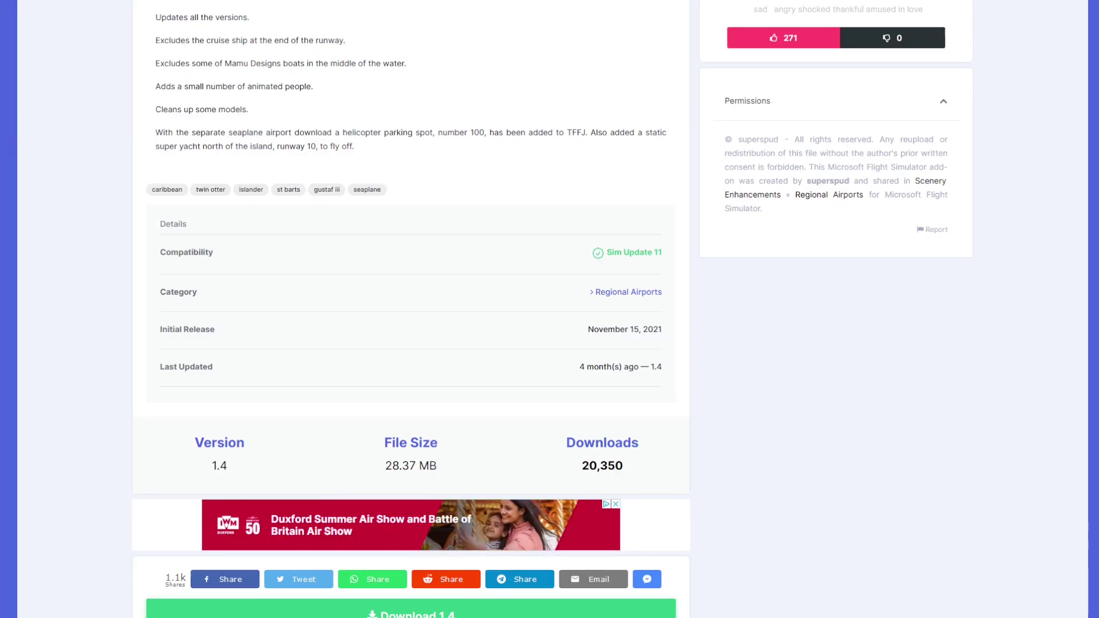
Download the Main File of the St Barthelemy airport upgrade and close the download dialog.
{"action": "scroll", "coordinate": [550, 309], "scroll_direction": "up", "scroll_amount": 5}
{"action": "scroll", "coordinate": [550, 309], "scroll_direction": "up", "scroll_amount": 15}
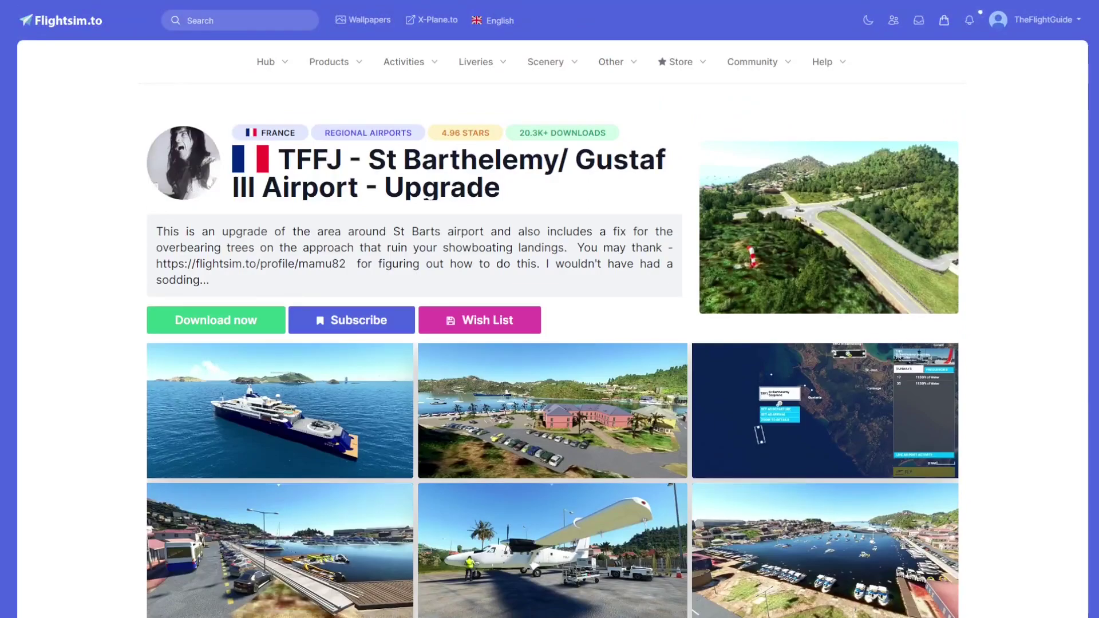
{"action": "scroll", "coordinate": [549, 309], "scroll_direction": "down", "scroll_amount": 10}
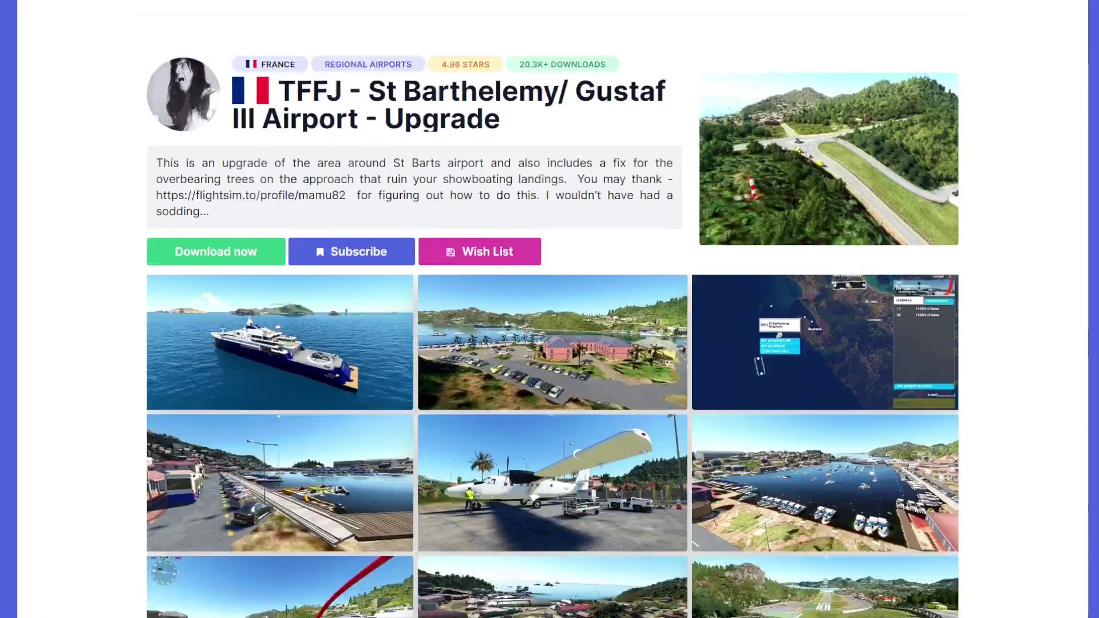
{"action": "scroll", "coordinate": [550, 310], "scroll_direction": "down", "scroll_amount": 9}
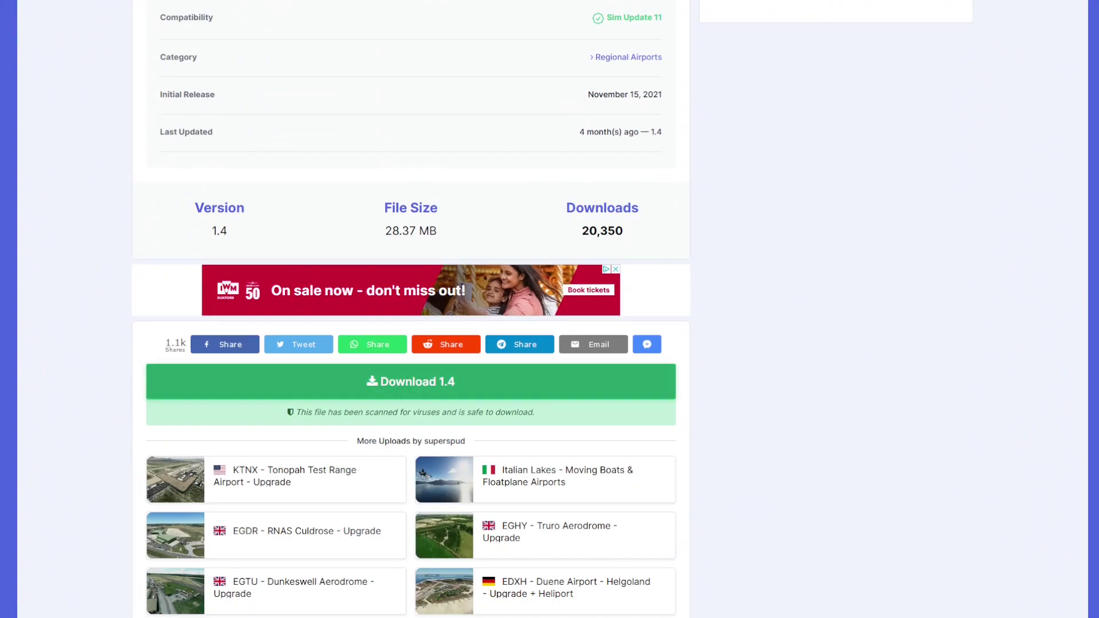
{"action": "left_click", "coordinate": [411, 381]}
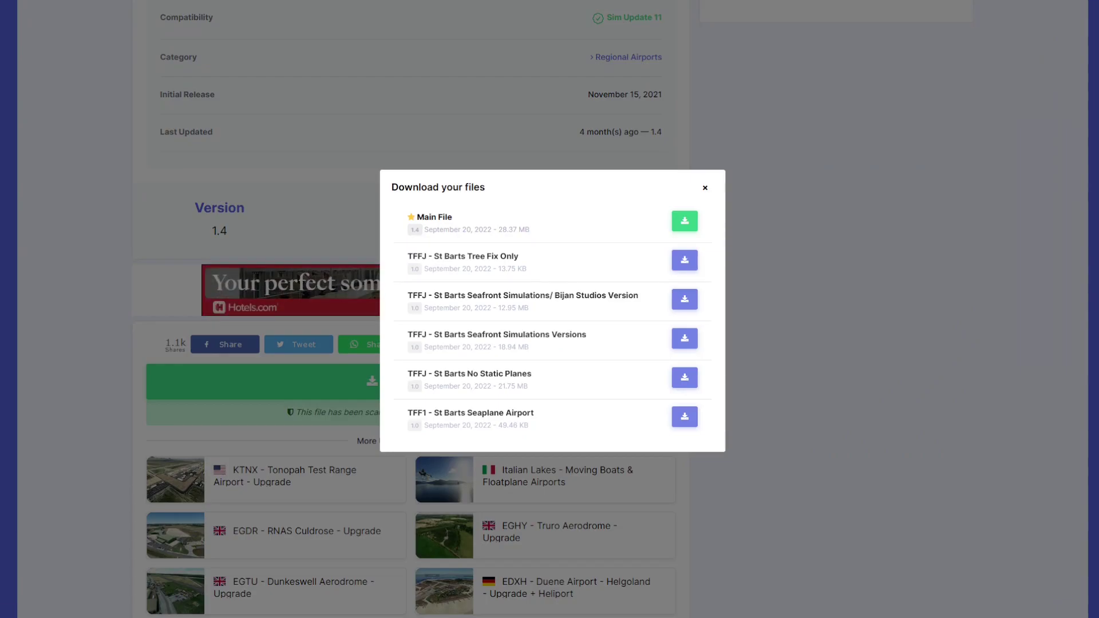
{"action": "left_click", "coordinate": [684, 221]}
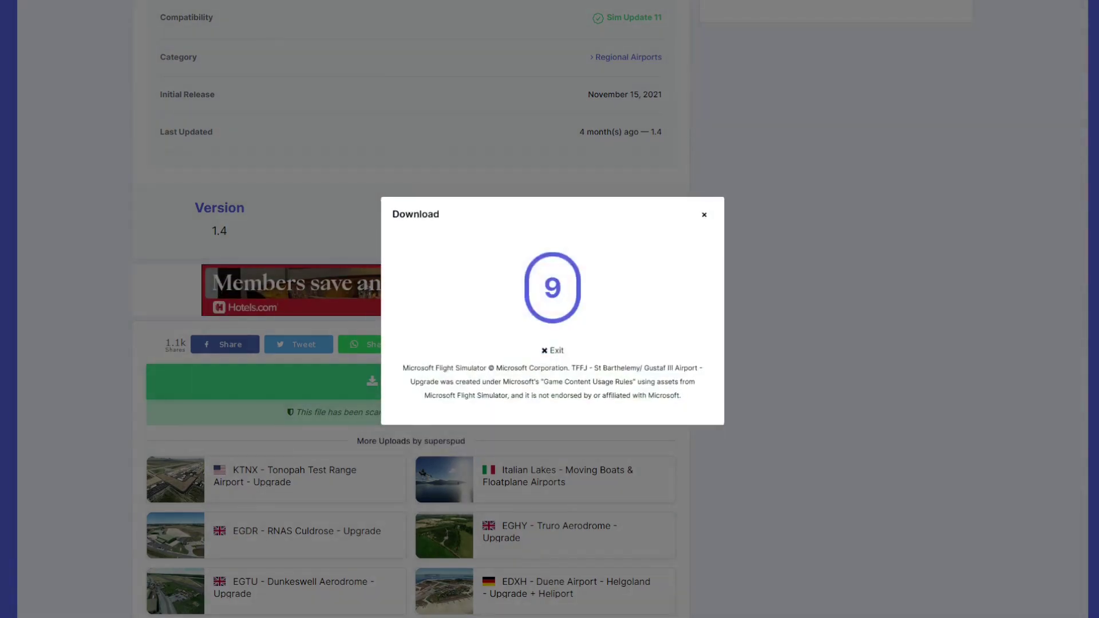
{"action": "scroll", "coordinate": [549, 309], "scroll_direction": "up", "scroll_amount": 4}
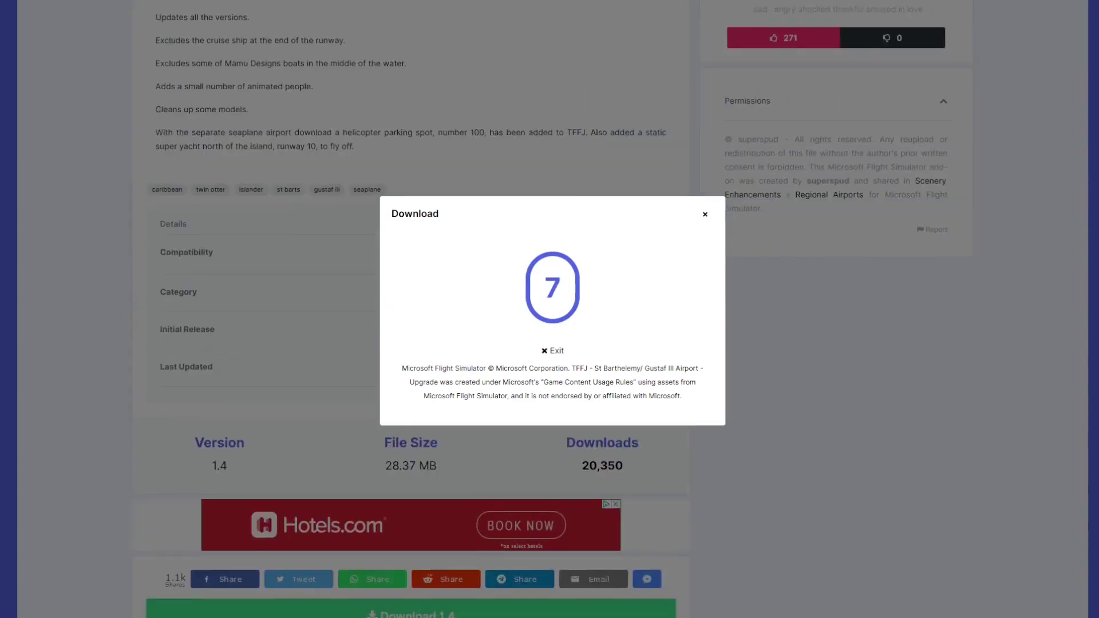
{"action": "scroll", "coordinate": [411, 309], "scroll_direction": "up", "scroll_amount": 10}
{"action": "scroll", "coordinate": [411, 309], "scroll_direction": "up", "scroll_amount": 5}
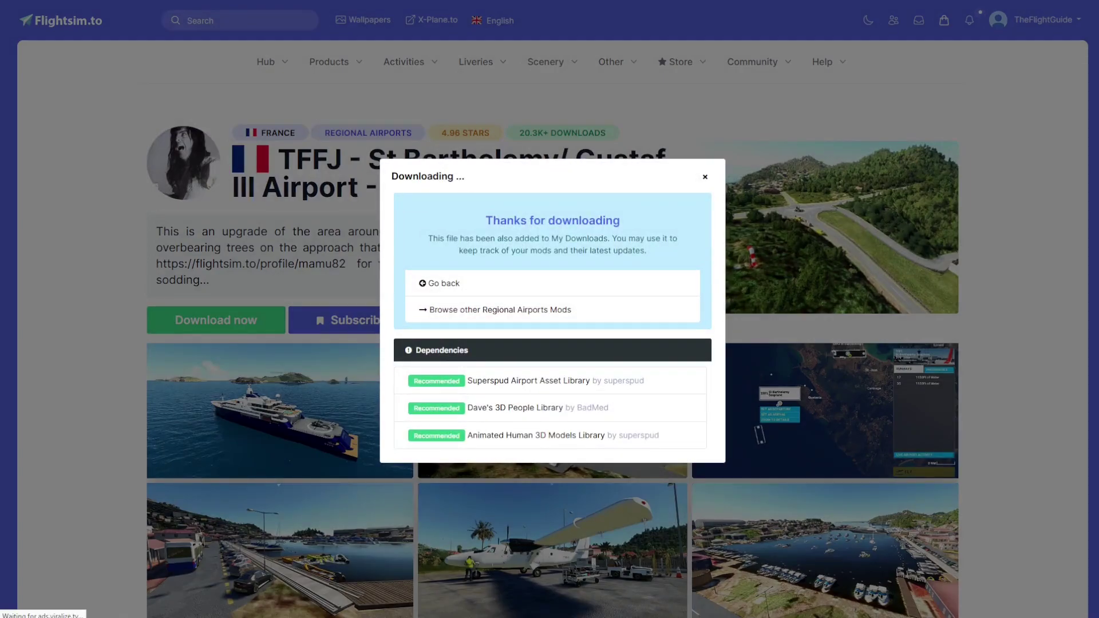
{"action": "key", "text": "Escape"}
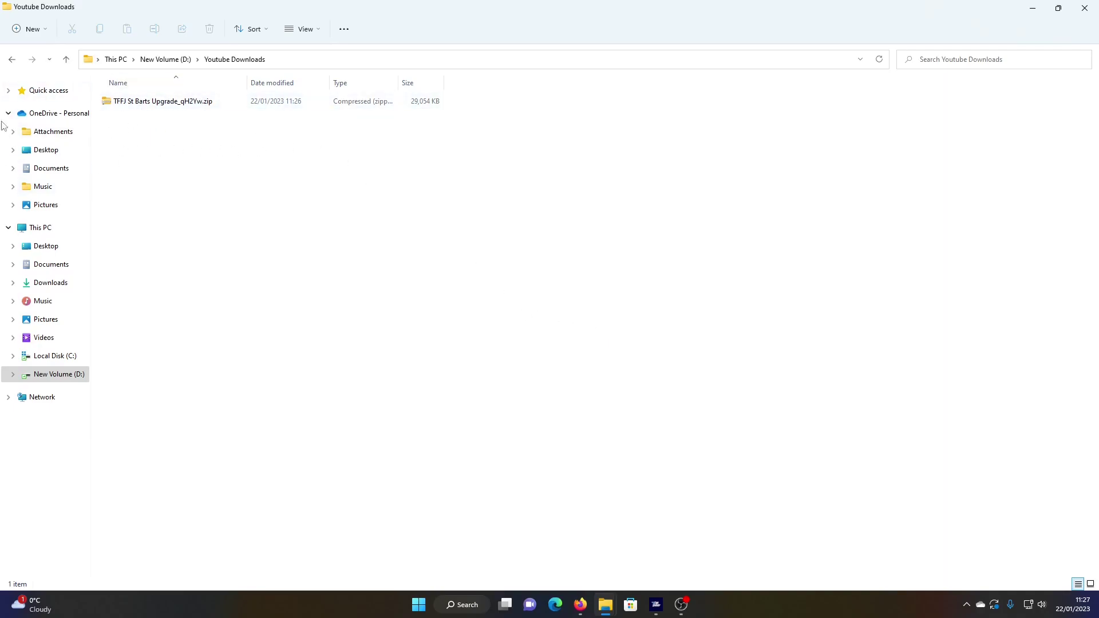
In File Explorer, copy the downloaded TFFJ St Barts Upgrade zip file from the Youtube Downloads folder.
{"action": "left_click", "coordinate": [211, 106]}
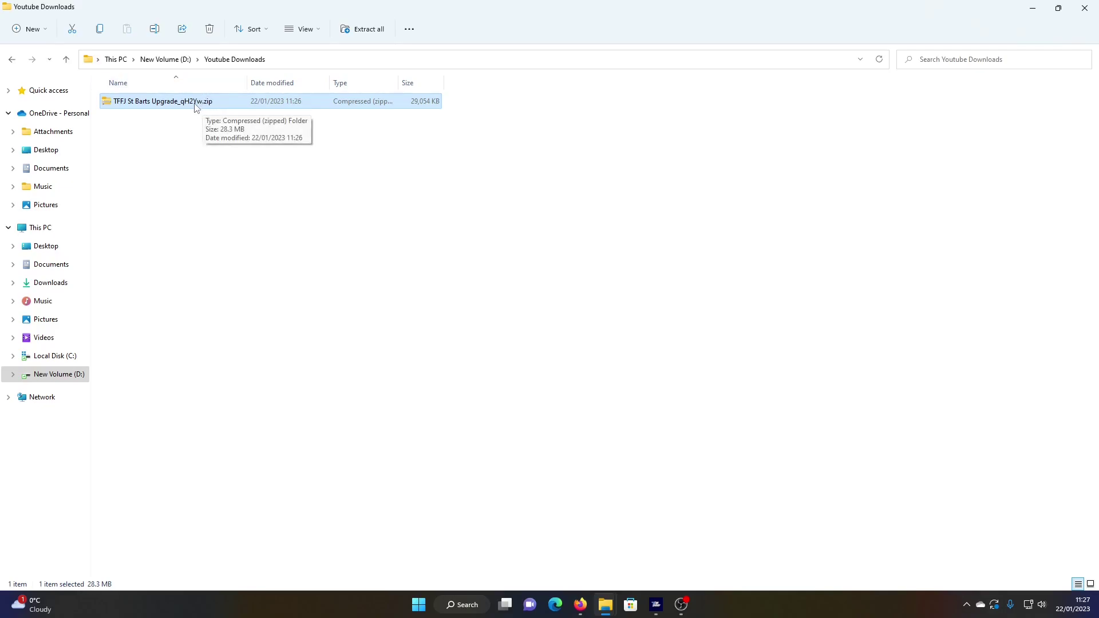
{"action": "left_click", "coordinate": [237, 162]}
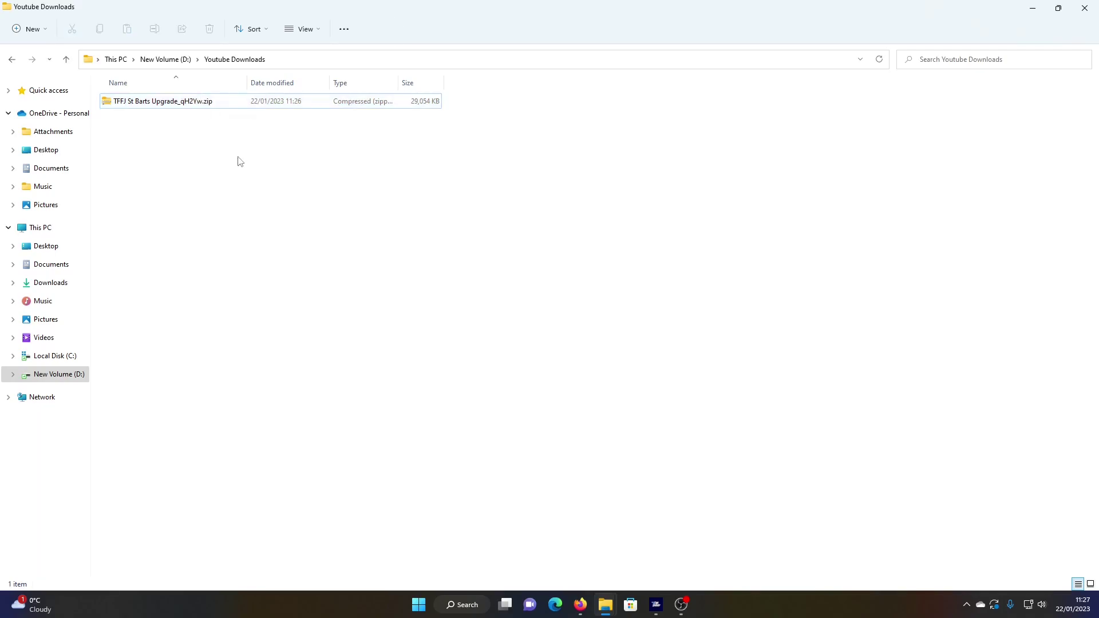
{"action": "left_click", "coordinate": [170, 103]}
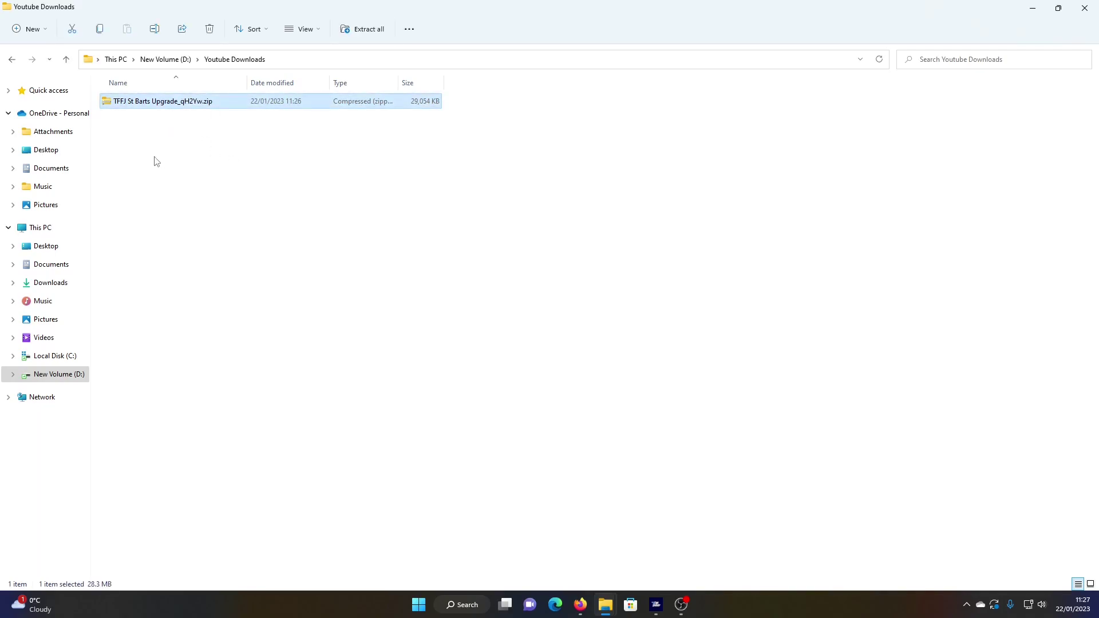
{"action": "left_click", "coordinate": [161, 111]}
{"action": "left_click", "coordinate": [129, 104]}
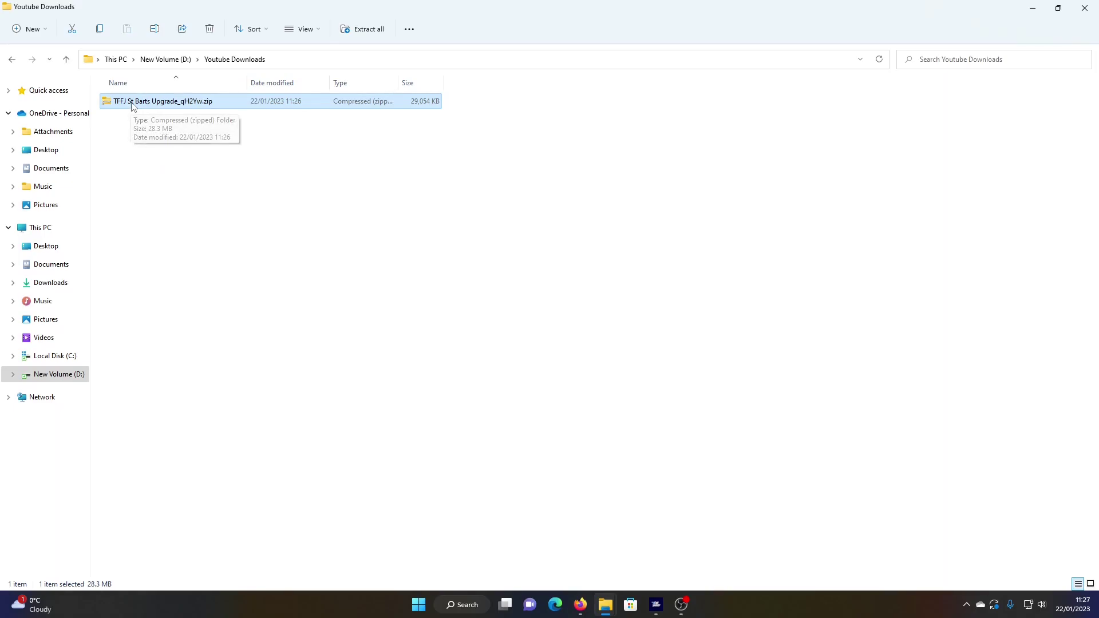
{"action": "key", "text": "ctrl+c"}
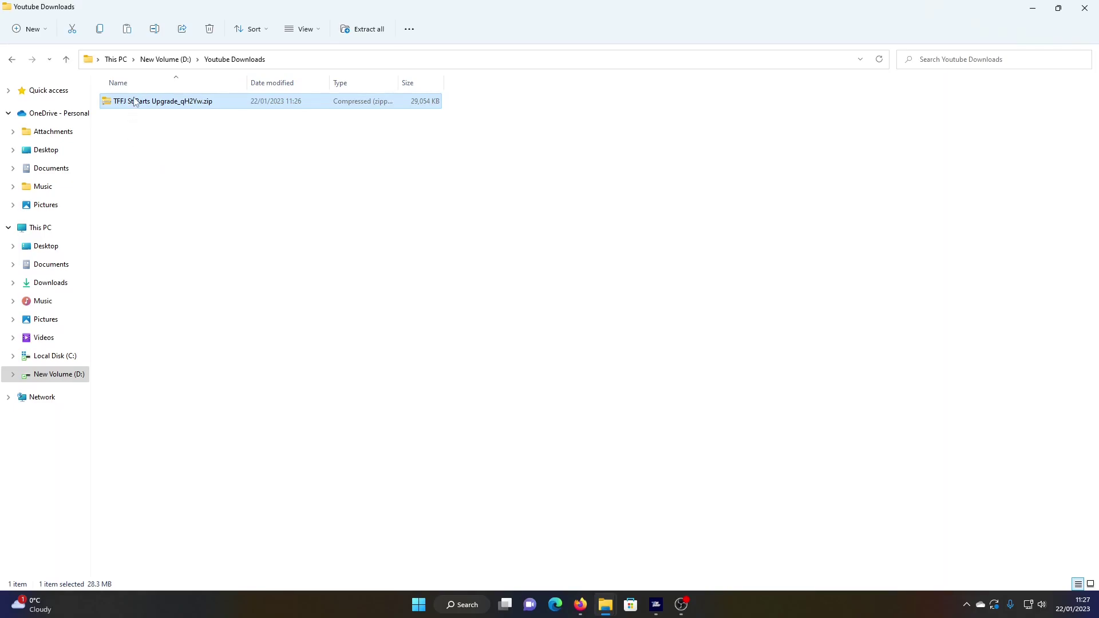
Switch to the File Explorer window showing the Microsoft Flight Simulator folder on the D: drive.
{"action": "left_click", "coordinate": [229, 144]}
{"action": "left_click", "coordinate": [160, 109]}
{"action": "mouse_move", "coordinate": [603, 610]}
{"action": "left_click", "coordinate": [565, 546]}
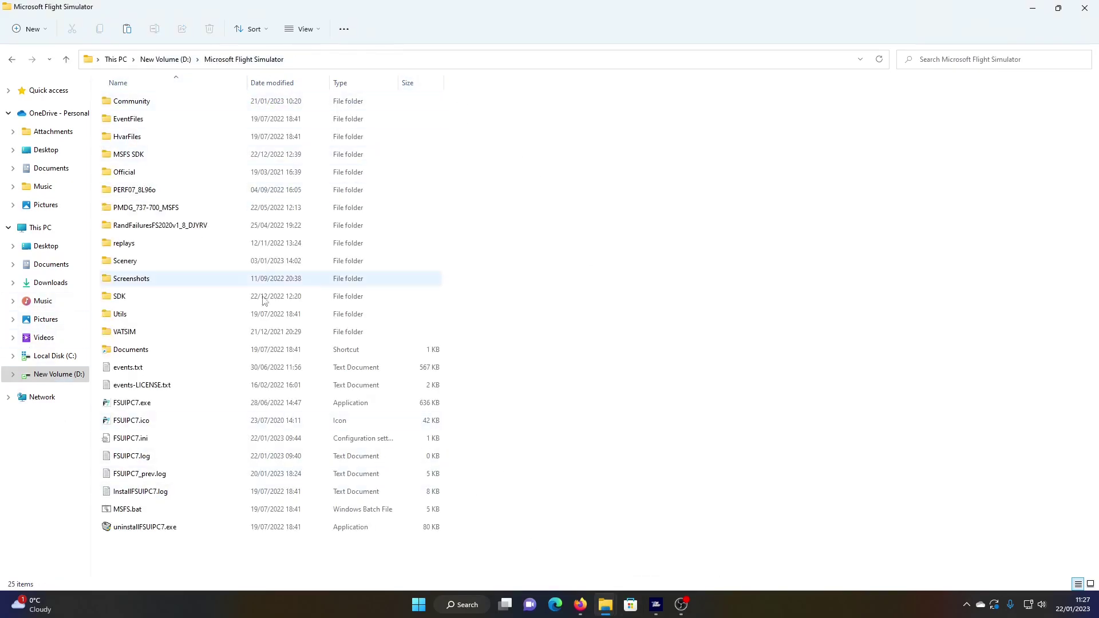
Open the Community folder and paste the TFFJ St Barts Upgrade zip file into it.
{"action": "left_click", "coordinate": [187, 102]}
{"action": "double_click", "coordinate": [186, 102]}
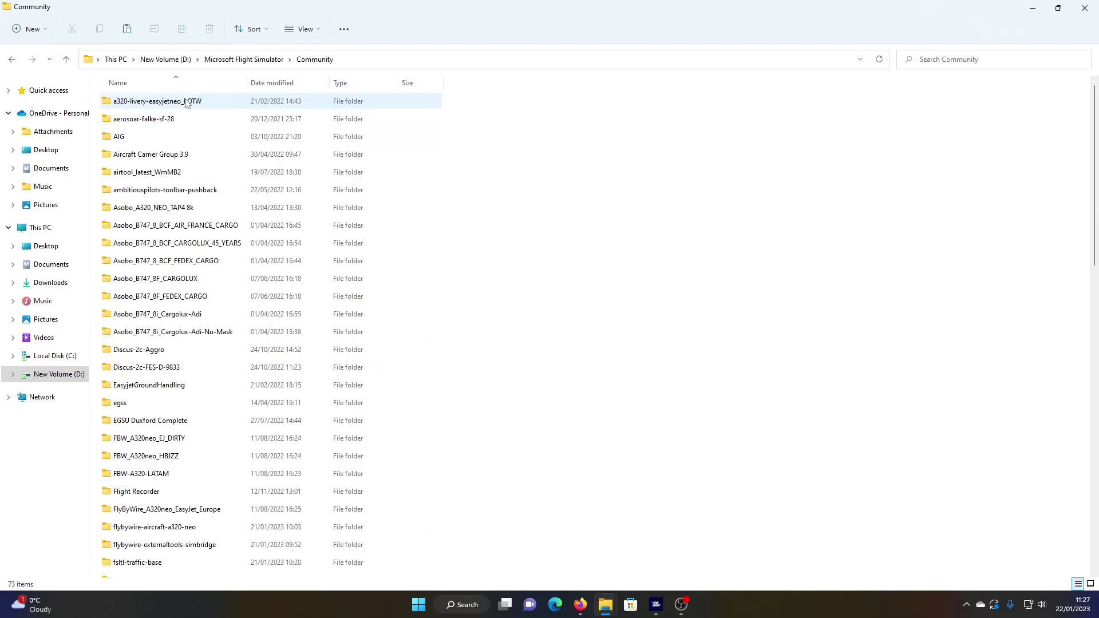
{"action": "scroll", "coordinate": [666, 259], "scroll_direction": "down", "scroll_amount": 15}
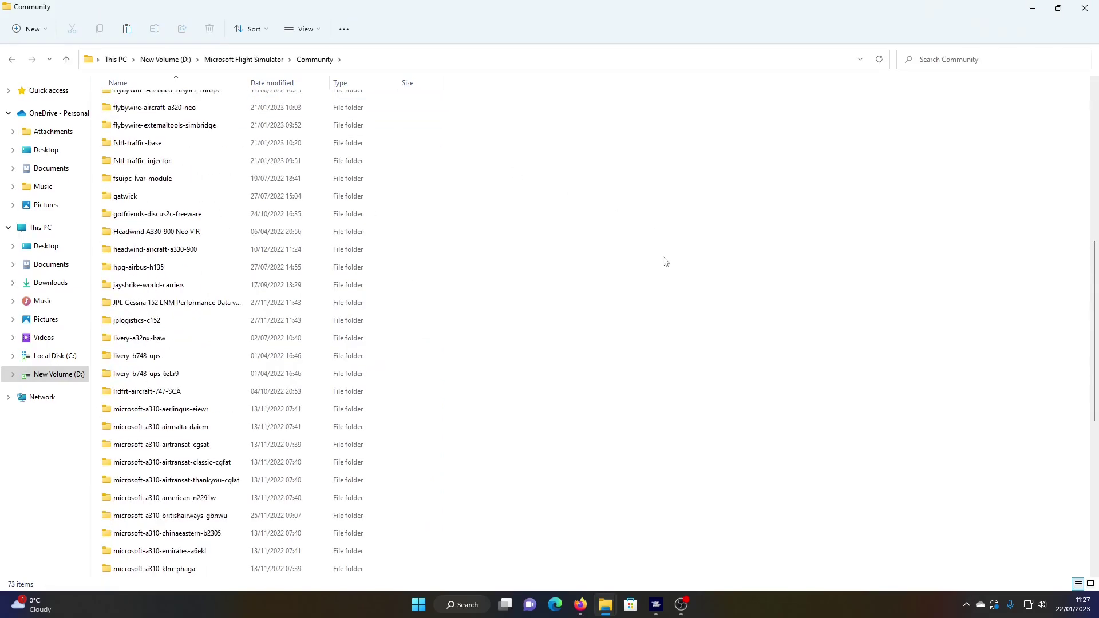
{"action": "scroll", "coordinate": [555, 373], "scroll_direction": "up", "scroll_amount": 10}
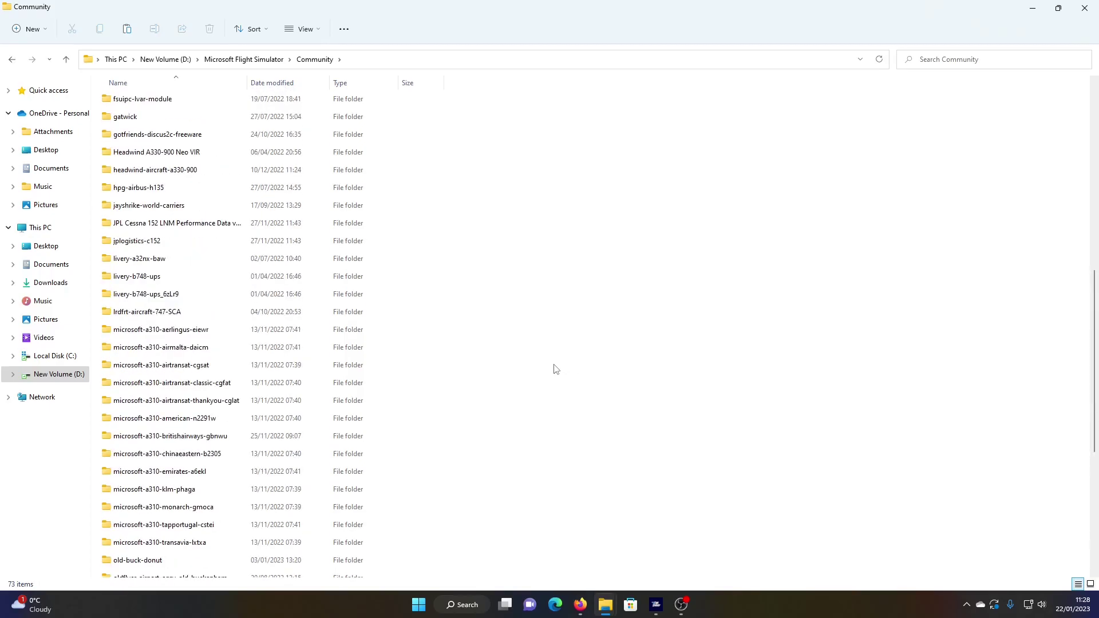
{"action": "scroll", "coordinate": [550, 366], "scroll_direction": "down", "scroll_amount": 10}
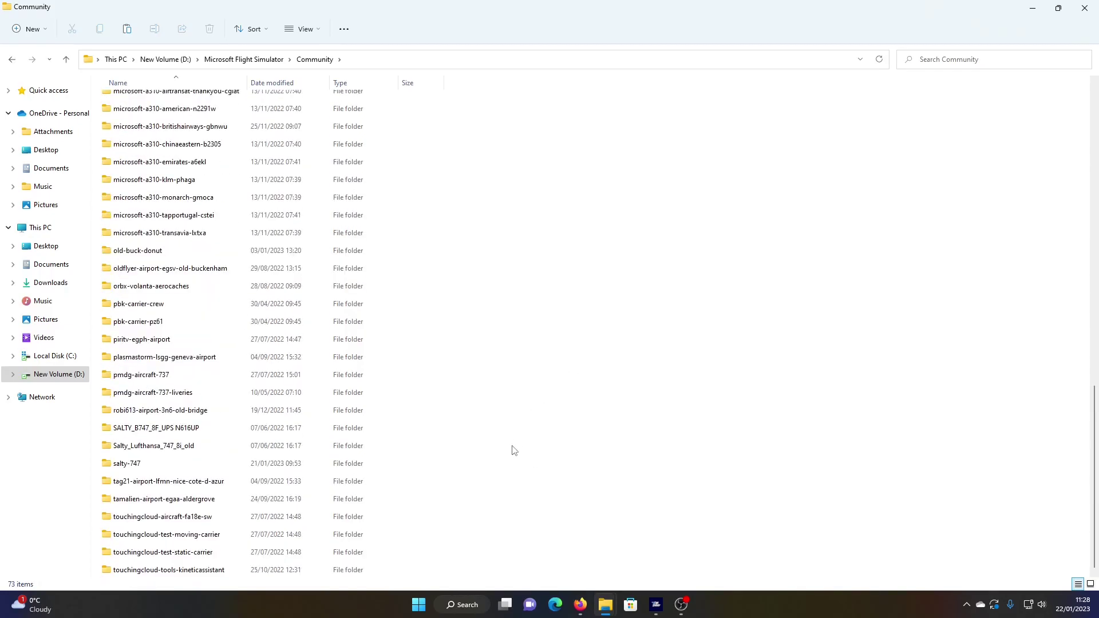
{"action": "right_click", "coordinate": [539, 385]}
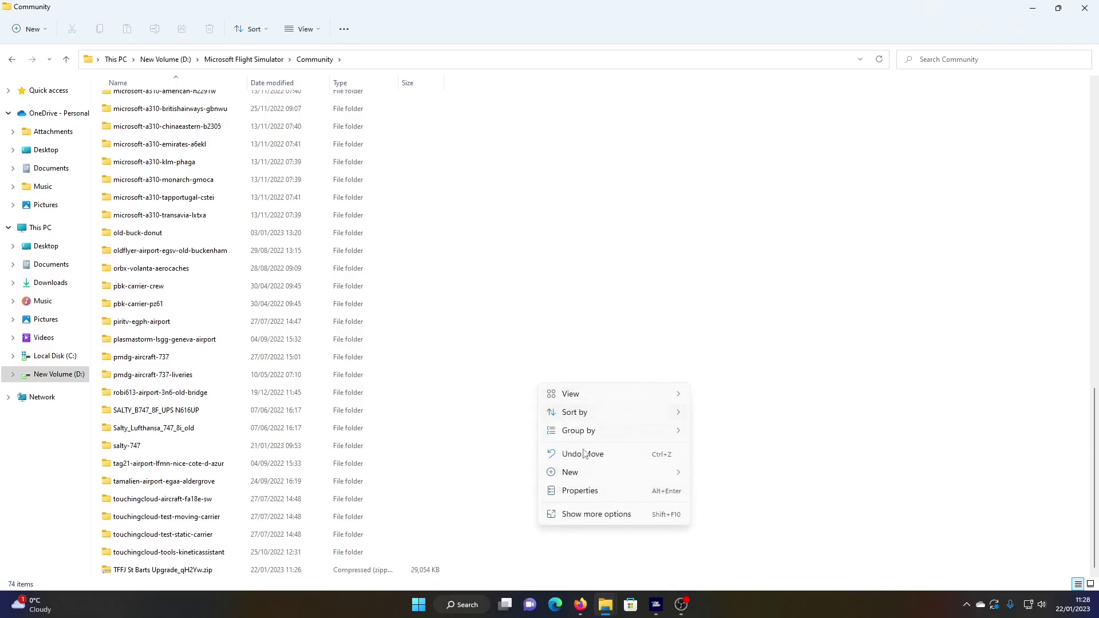
{"action": "left_click", "coordinate": [475, 426]}
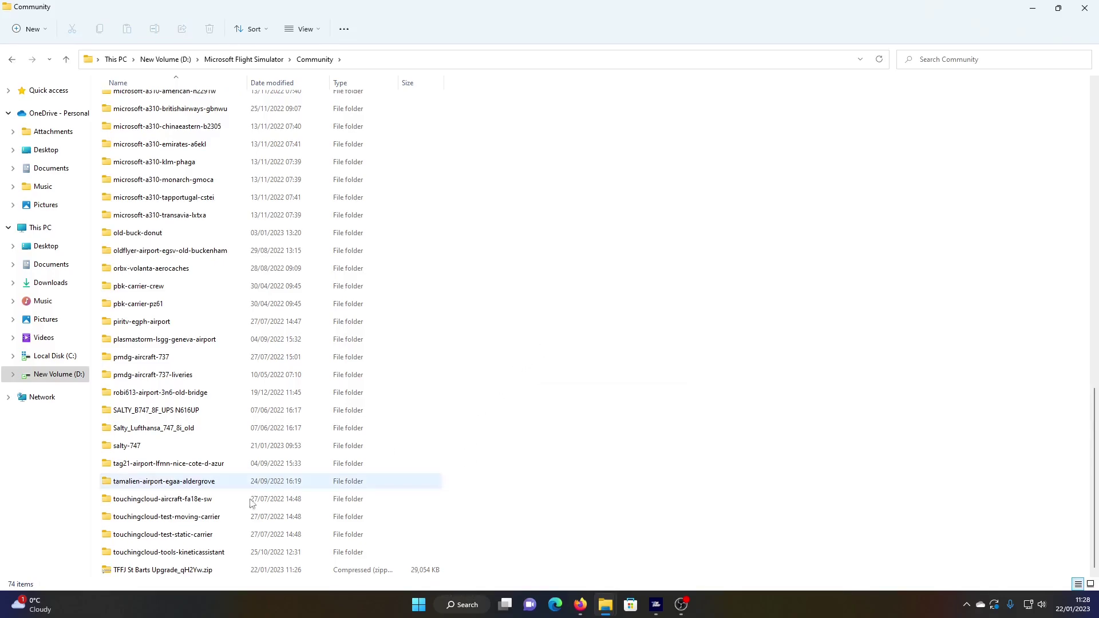
Extract all files from the TFFJ St Barts Upgrade zip within the Community folder, and delete the zip file.
{"action": "left_click", "coordinate": [197, 571]}
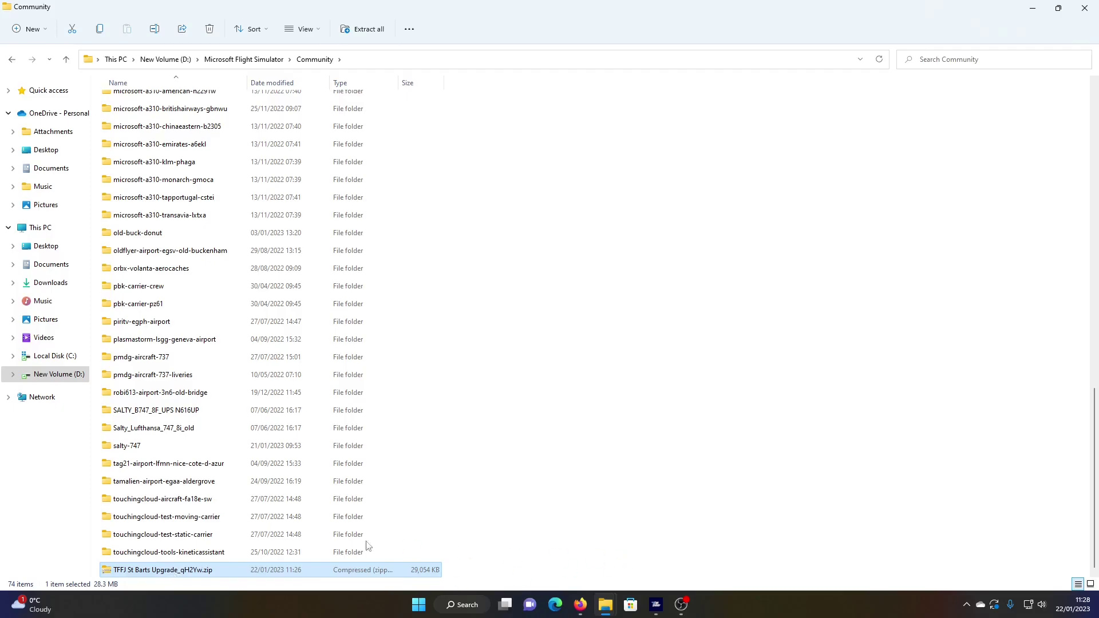
{"action": "right_click", "coordinate": [171, 570]}
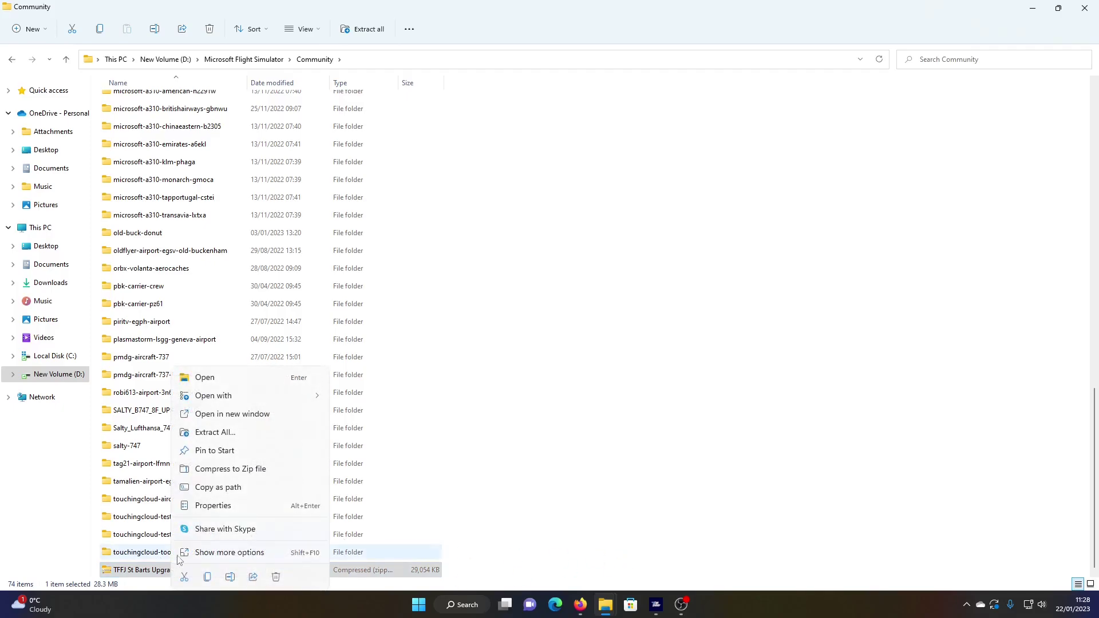
{"action": "left_click", "coordinate": [218, 433]}
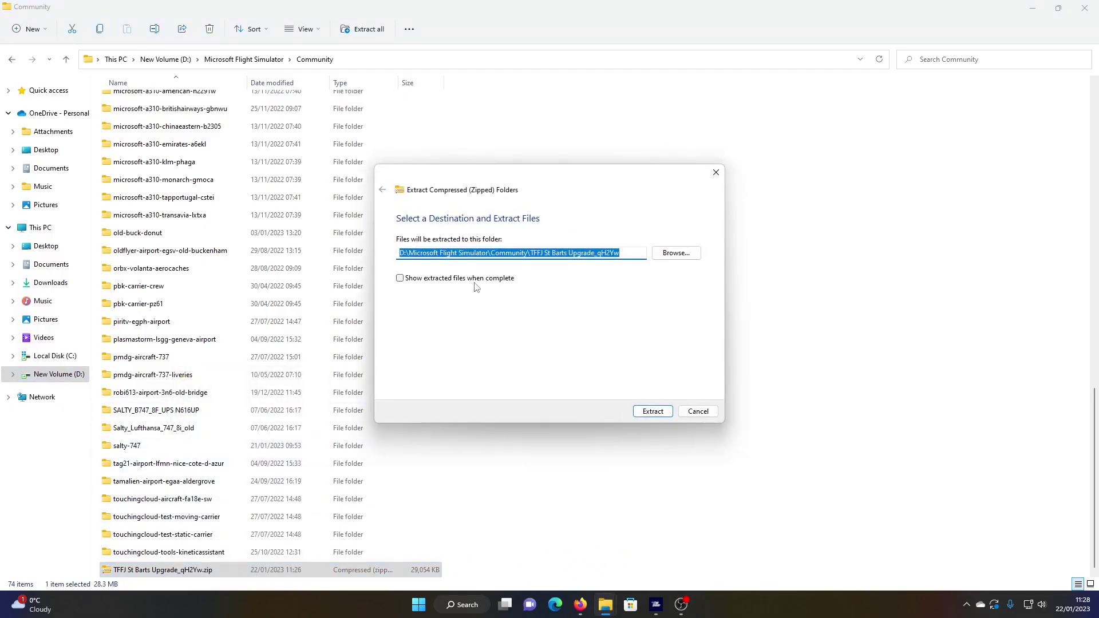
{"action": "left_click", "coordinate": [653, 412]}
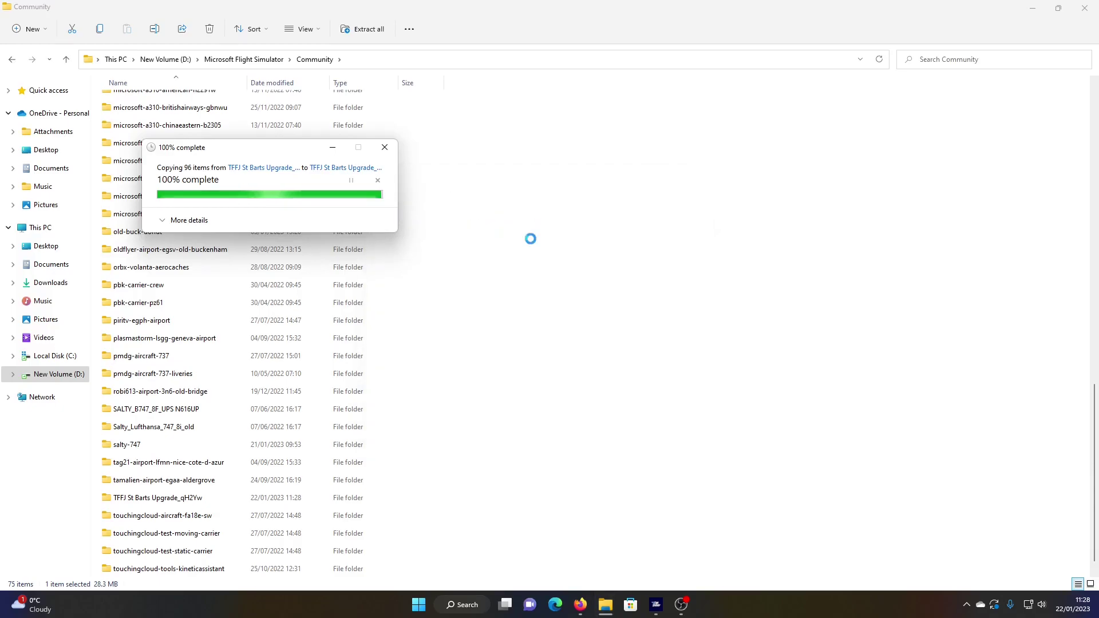
{"action": "scroll", "coordinate": [463, 332], "scroll_direction": "down", "scroll_amount": 1}
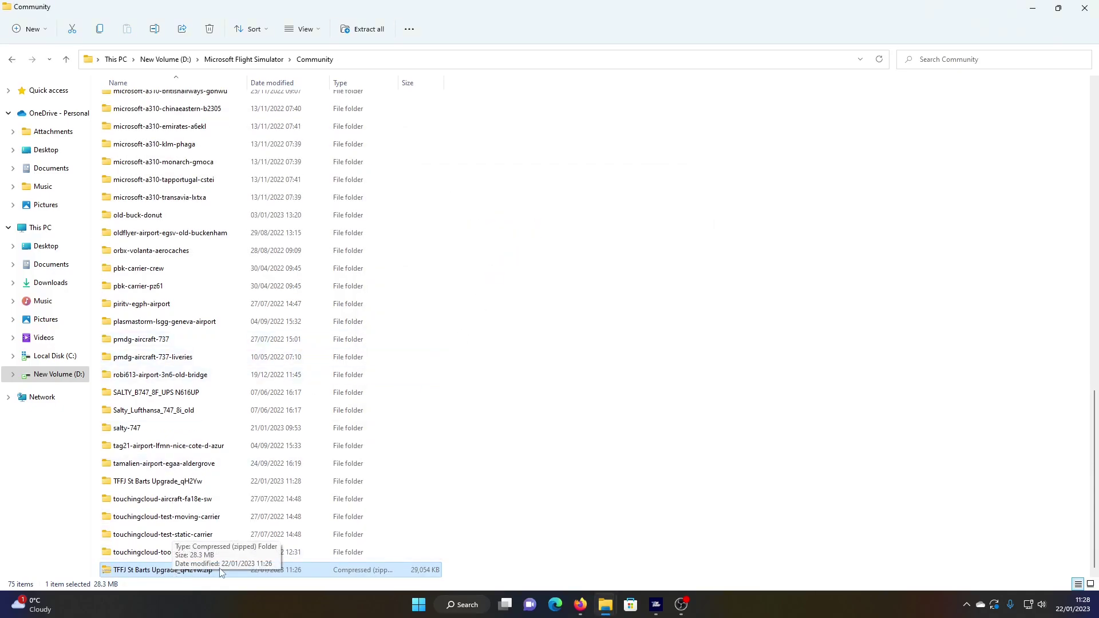
{"action": "key", "text": "Delete"}
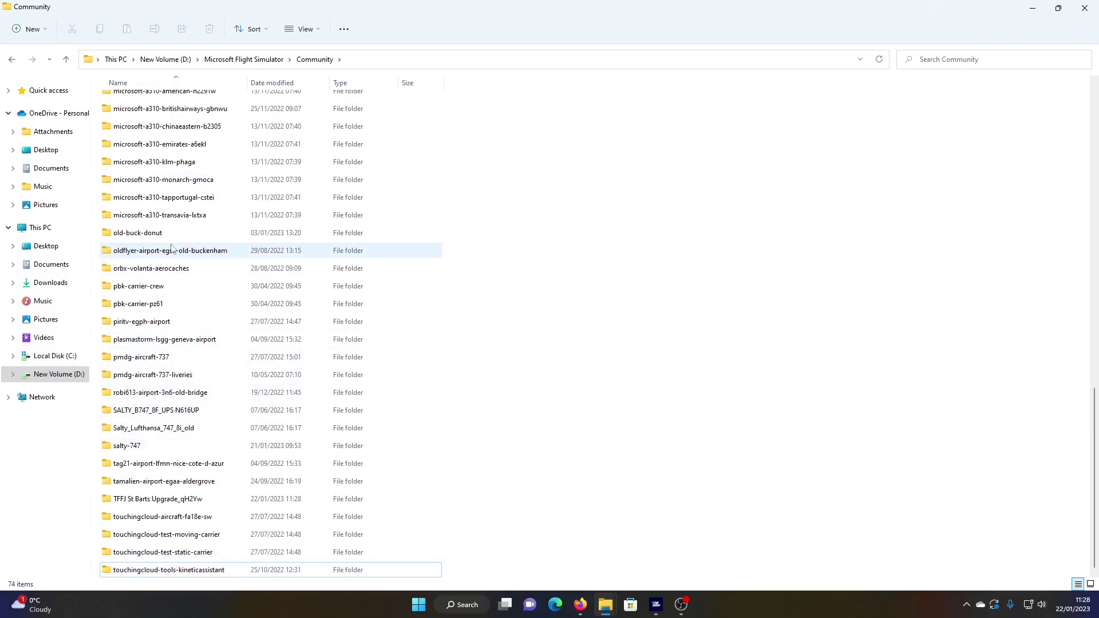
Examine the extracted TFFJ St Barts Upgrade folder and the contents of its tffj-stbarts-fix subfolder.
{"action": "left_click", "coordinate": [202, 502]}
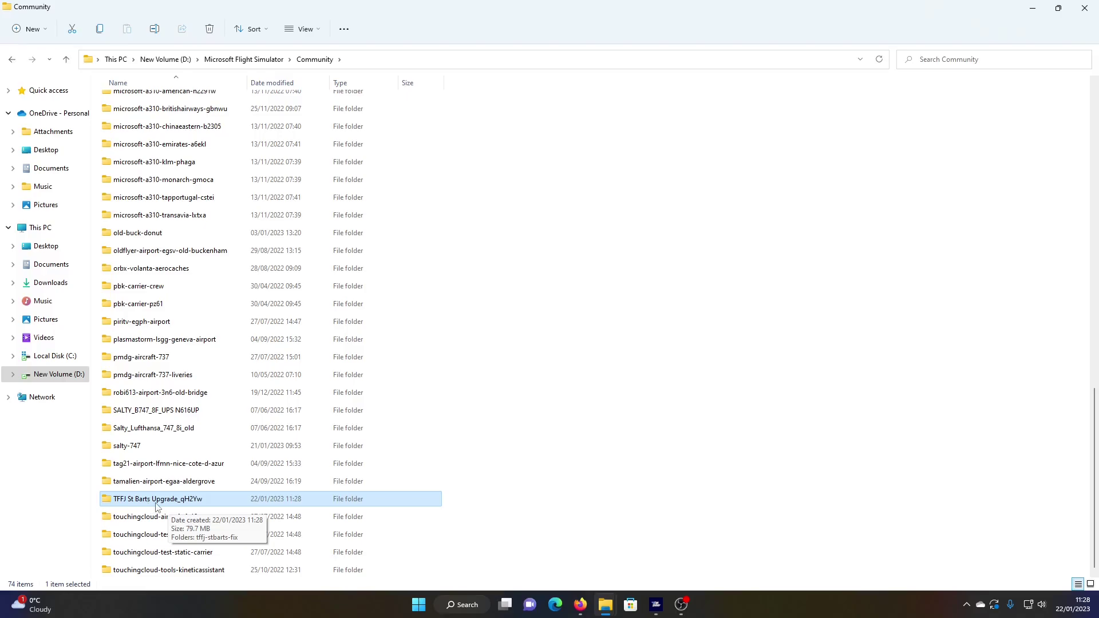
{"action": "double_click", "coordinate": [178, 503]}
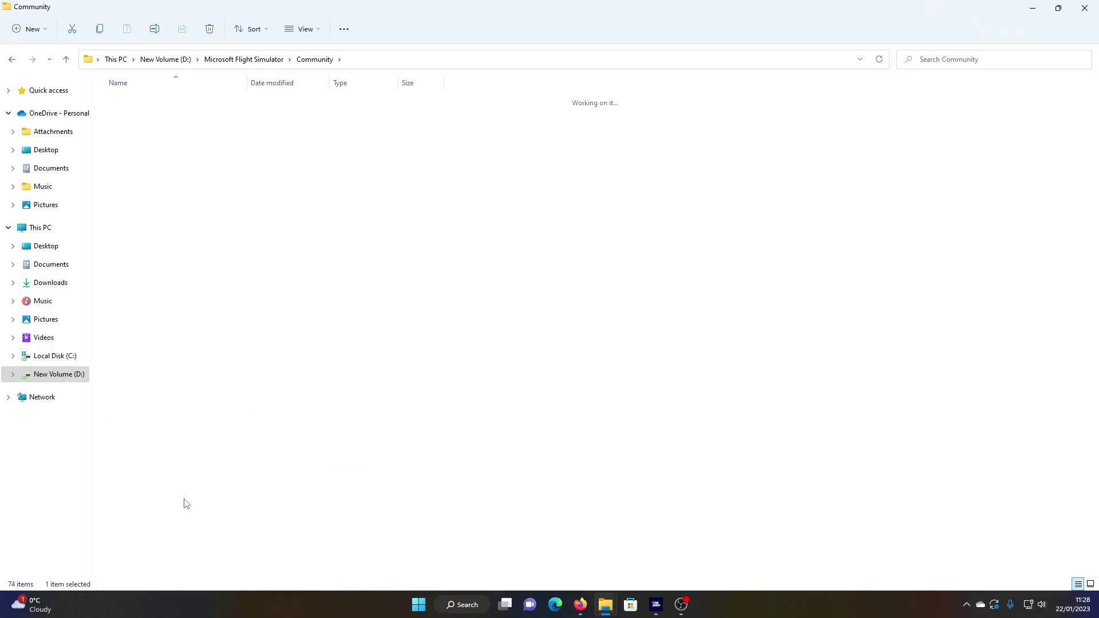
{"action": "double_click", "coordinate": [183, 102]}
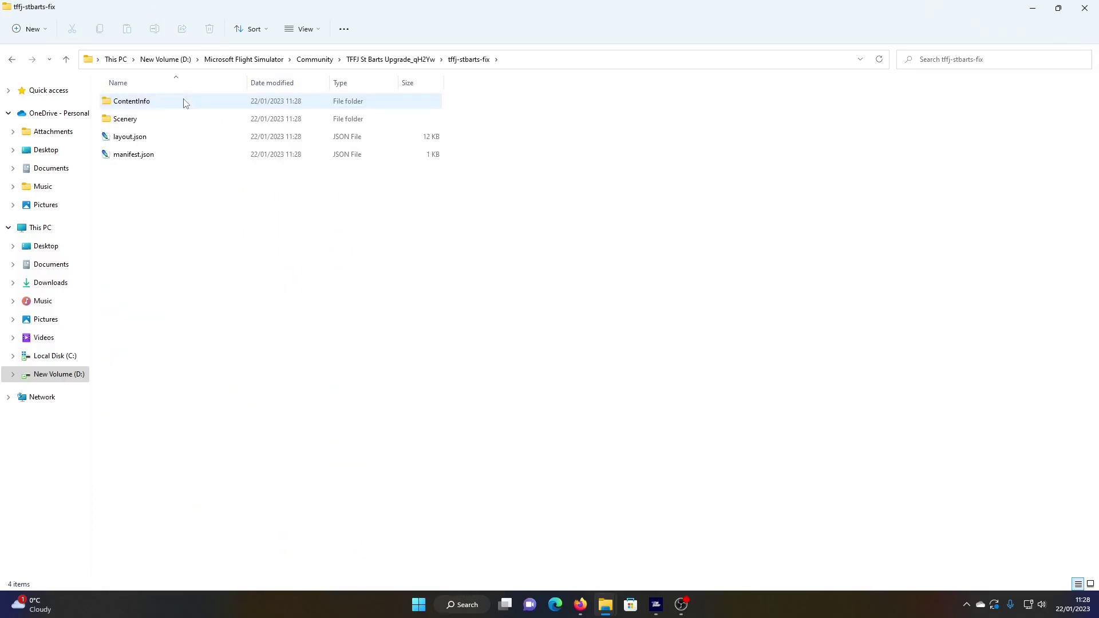
{"action": "key", "text": "alt+Up"}
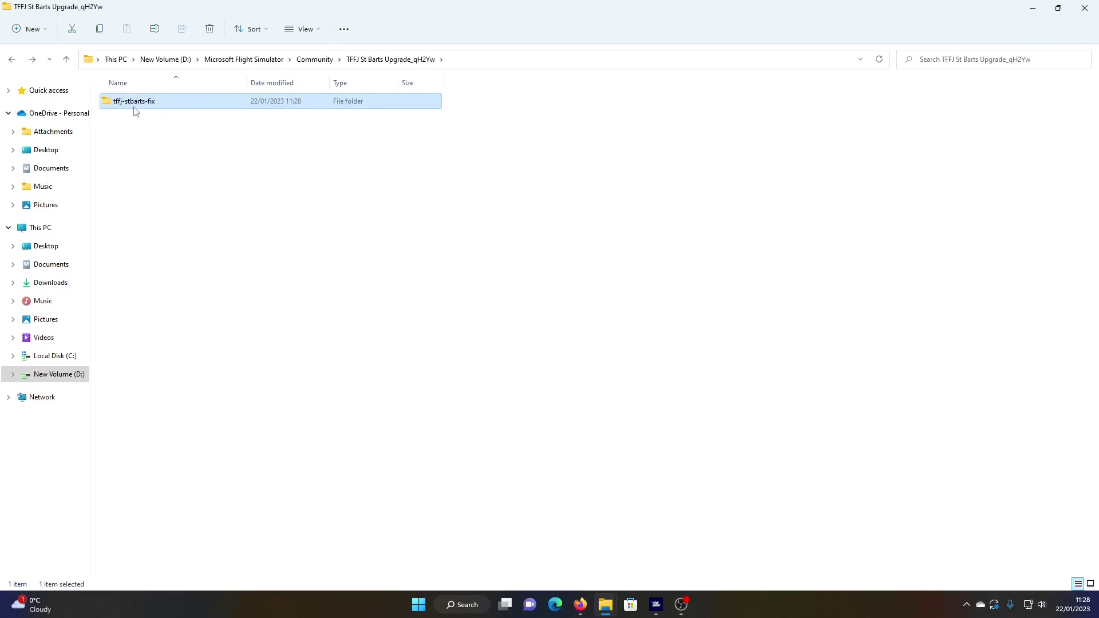
{"action": "double_click", "coordinate": [166, 103]}
{"action": "left_click", "coordinate": [161, 139]}
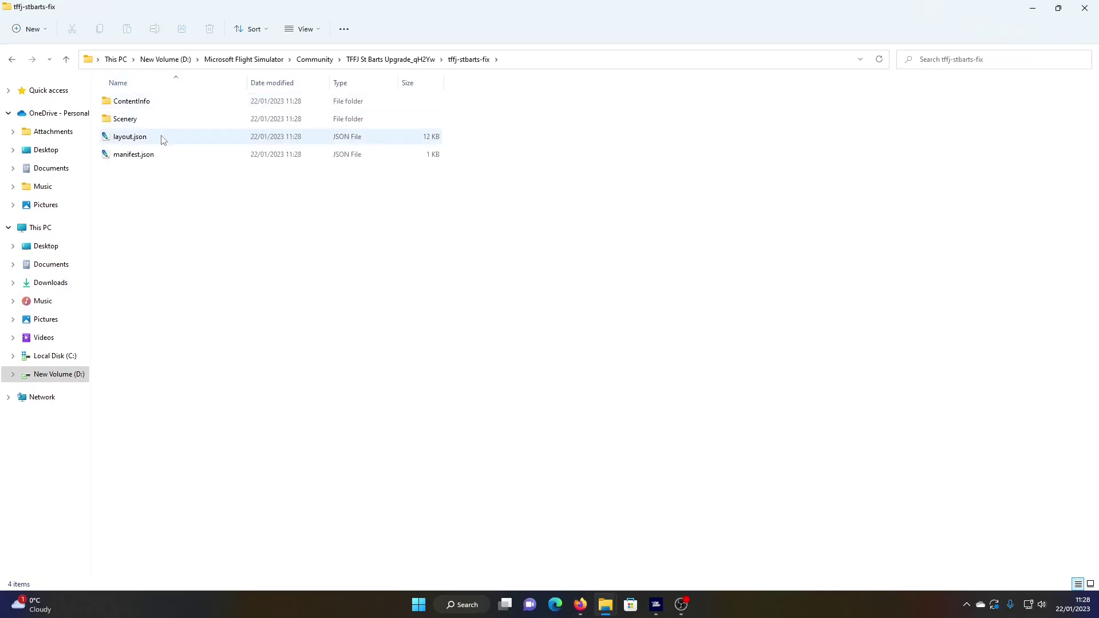
{"action": "left_click", "coordinate": [166, 160]}
{"action": "left_click", "coordinate": [242, 333]}
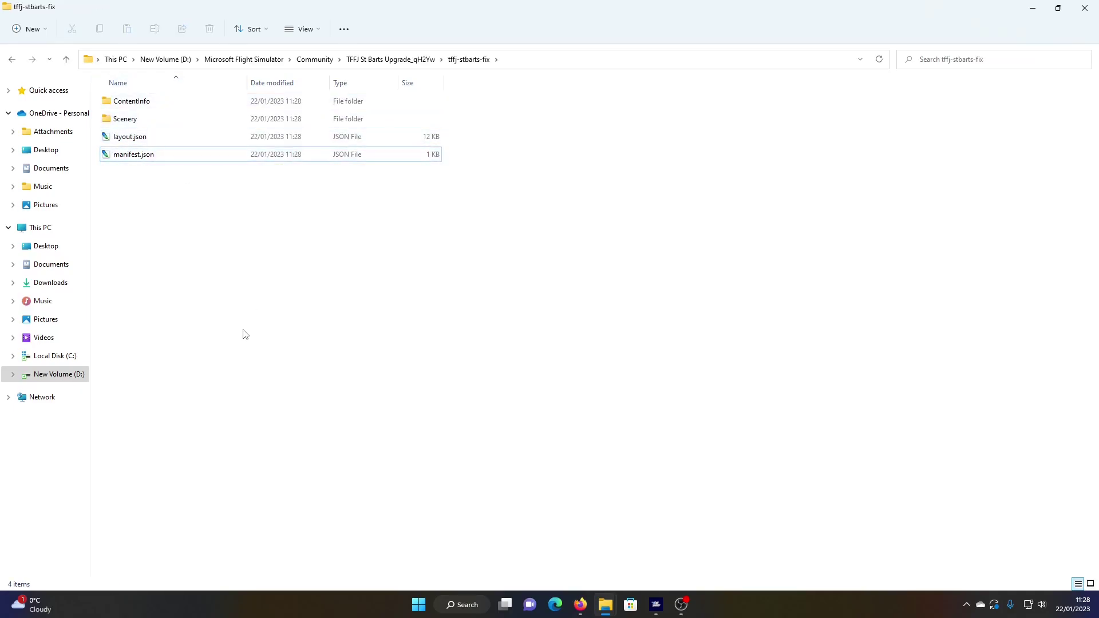
Move the tffj-stbarts-fix folder out of the extracted TFFJ St Barts Upgrade folder directly into the Community folder.
{"action": "key", "text": "alt+Up"}
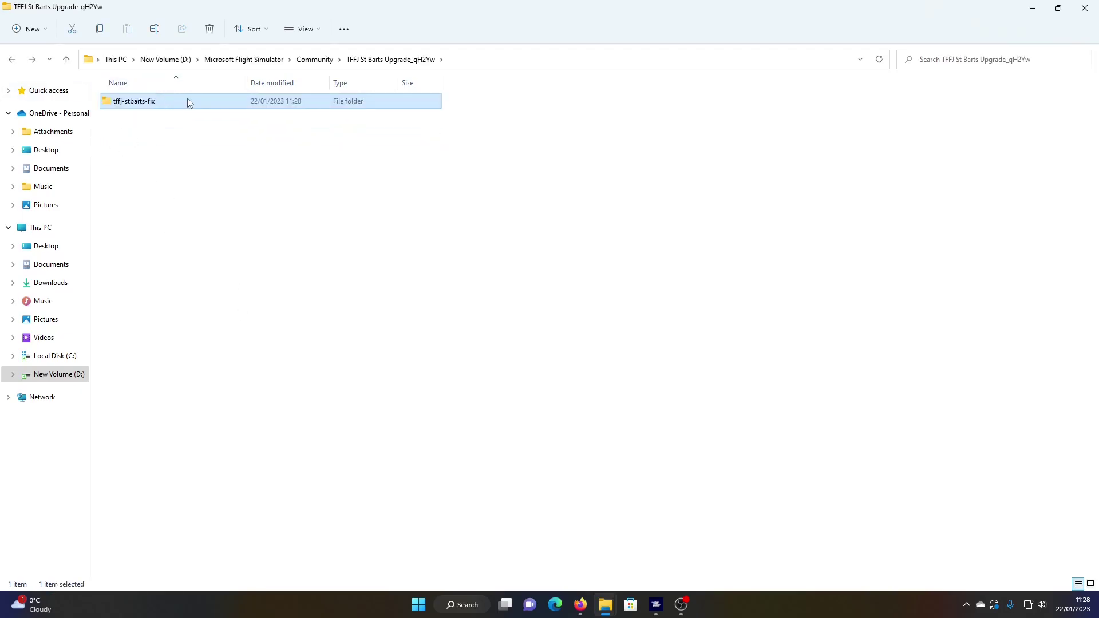
{"action": "key", "text": "ctrl+x"}
{"action": "key", "text": "alt+Up"}
{"action": "right_click", "coordinate": [507, 525]}
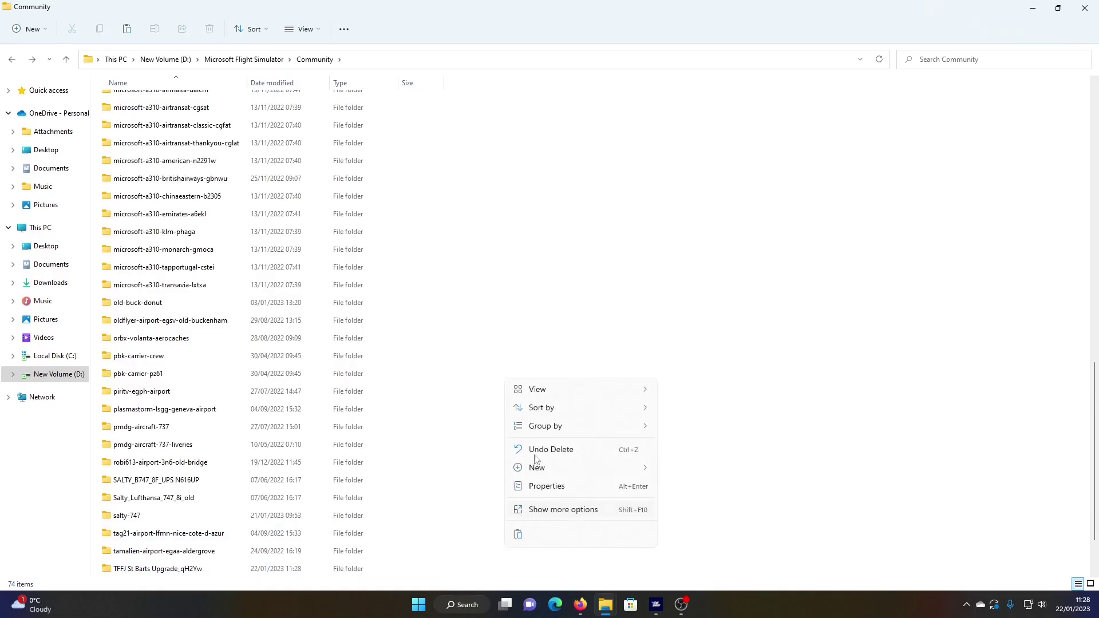
{"action": "left_click", "coordinate": [517, 534]}
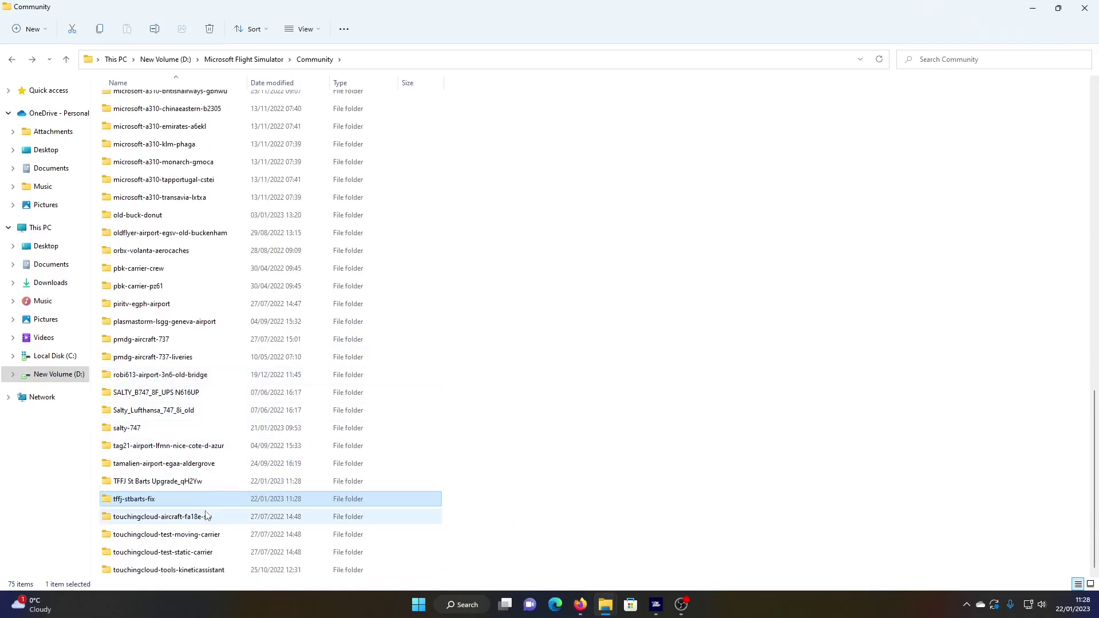
Check the contents of the leftover TFFJ St Barts Upgrade folder and delete that folder from Community.
{"action": "left_click", "coordinate": [184, 485]}
{"action": "double_click", "coordinate": [185, 485]}
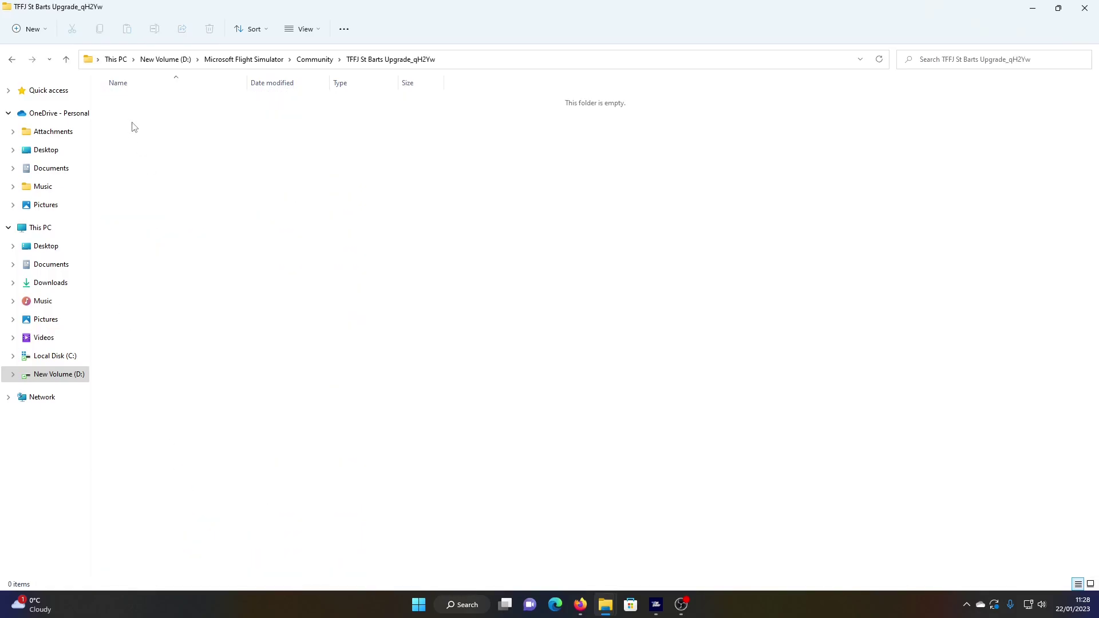
{"action": "left_click", "coordinate": [12, 59]}
{"action": "key", "text": "Delete"}
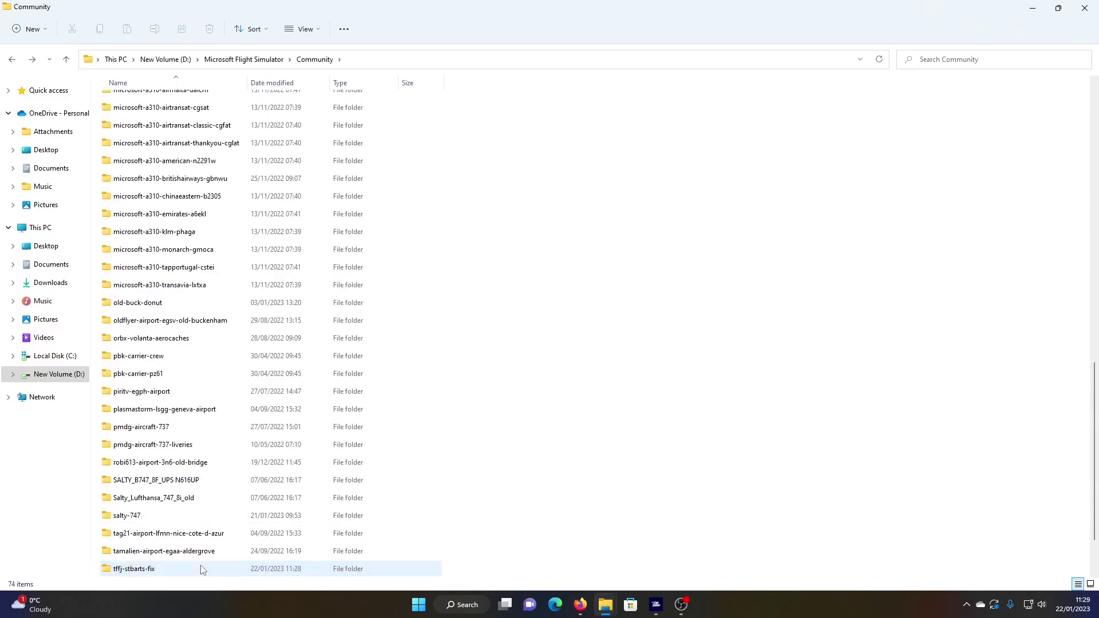
Examine the tffj-stbarts-fix folder down through its Scenery and nested bart folders, and return to the Community folder.
{"action": "scroll", "coordinate": [201, 569], "scroll_direction": "down", "scroll_amount": 2}
{"action": "left_click", "coordinate": [166, 501]}
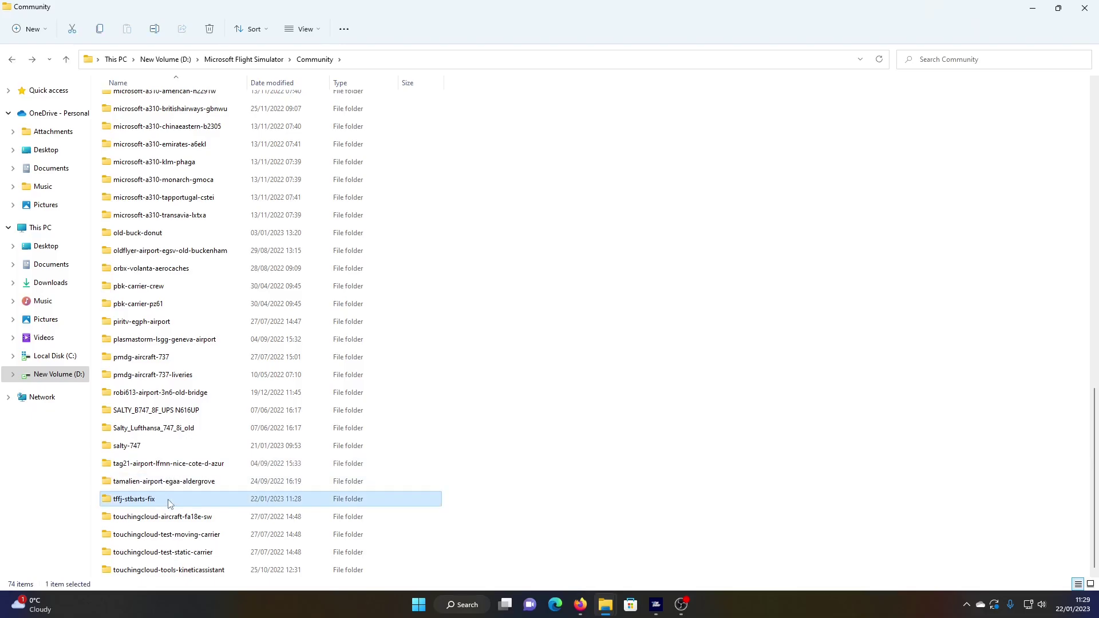
{"action": "double_click", "coordinate": [154, 500]}
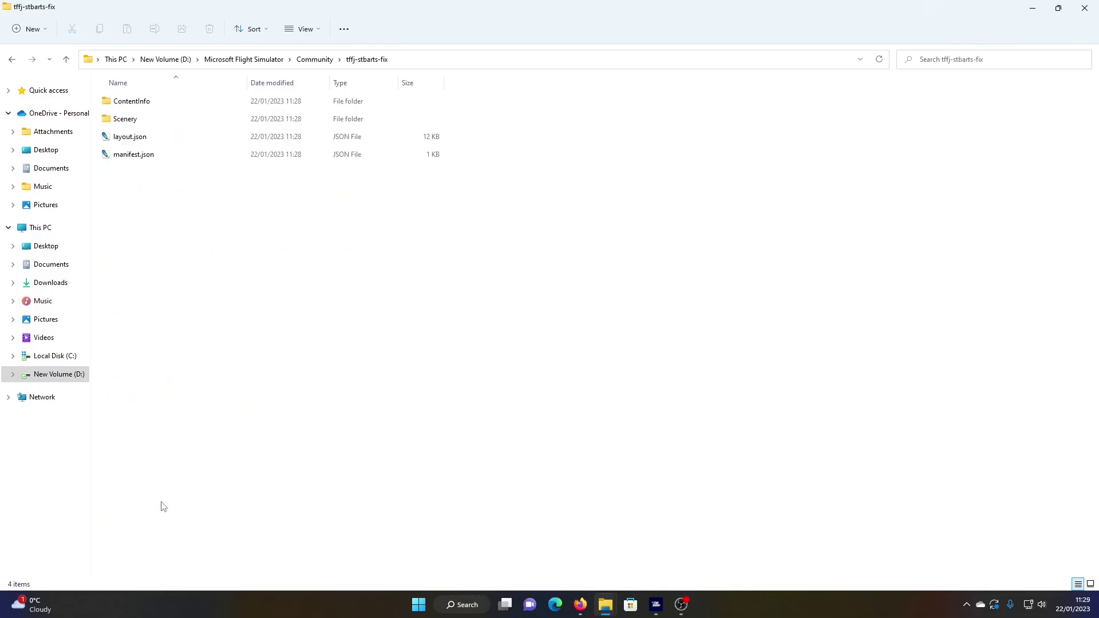
{"action": "double_click", "coordinate": [181, 120]}
{"action": "double_click", "coordinate": [166, 104]}
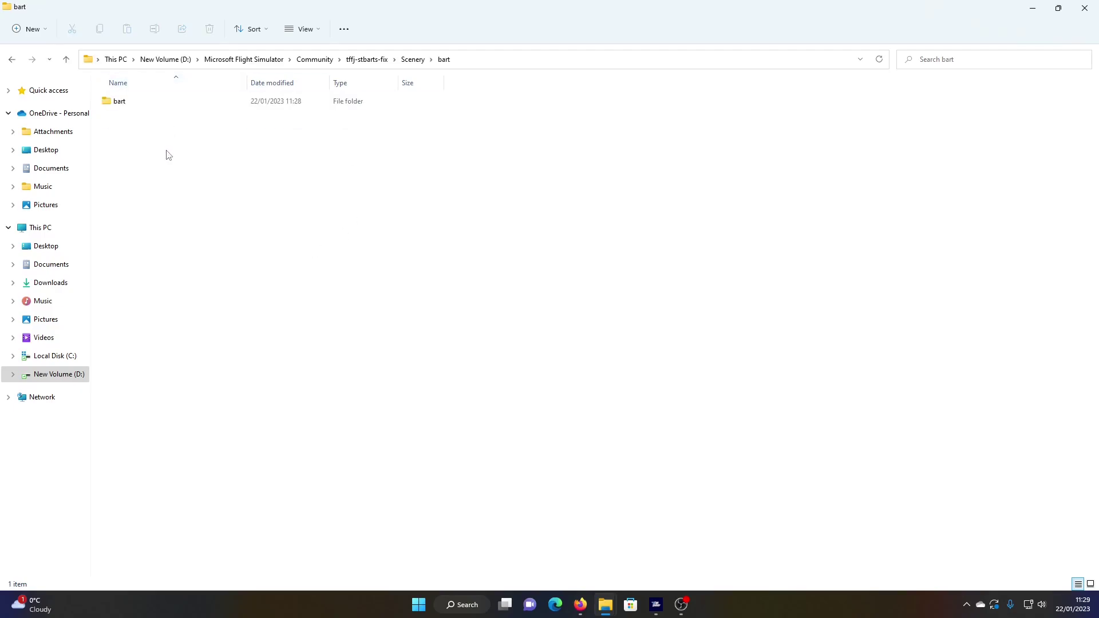
{"action": "double_click", "coordinate": [132, 103]}
{"action": "key", "text": "alt+Up"}
{"action": "key", "text": "alt+Up"}
{"action": "key", "text": "alt+Up"}
{"action": "key", "text": "alt+Up"}
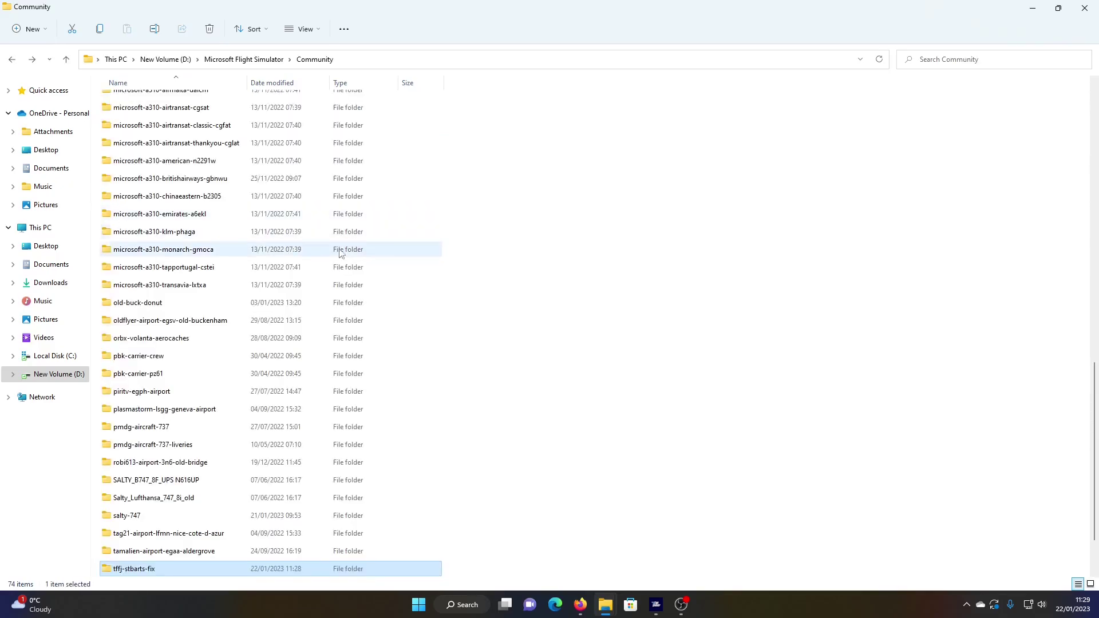
{"action": "scroll", "coordinate": [532, 350], "scroll_direction": "down", "scroll_amount": 2}
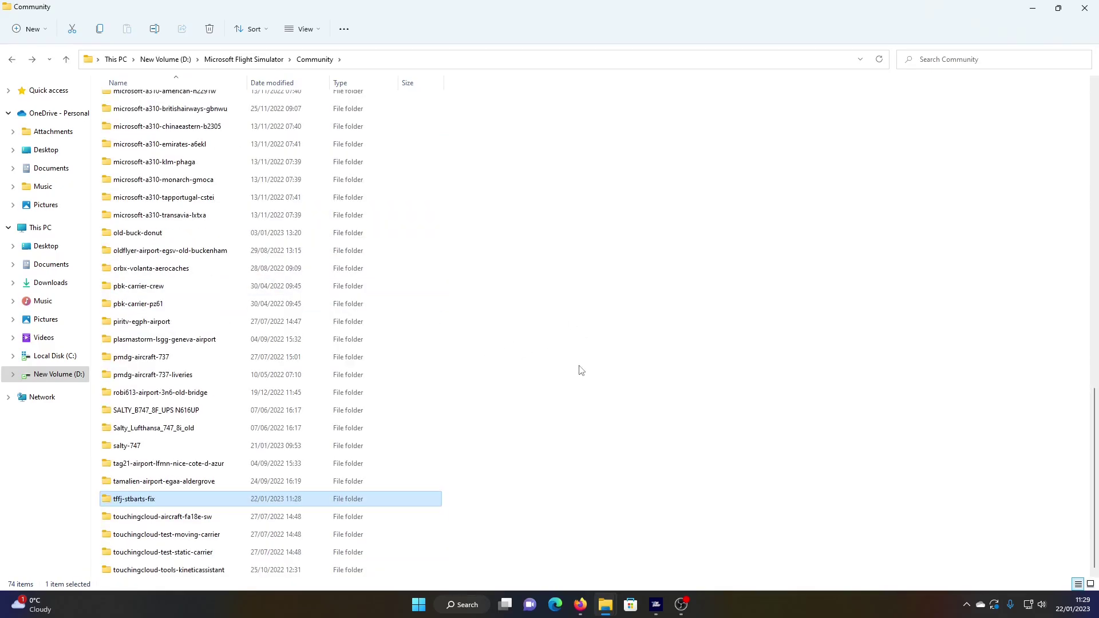